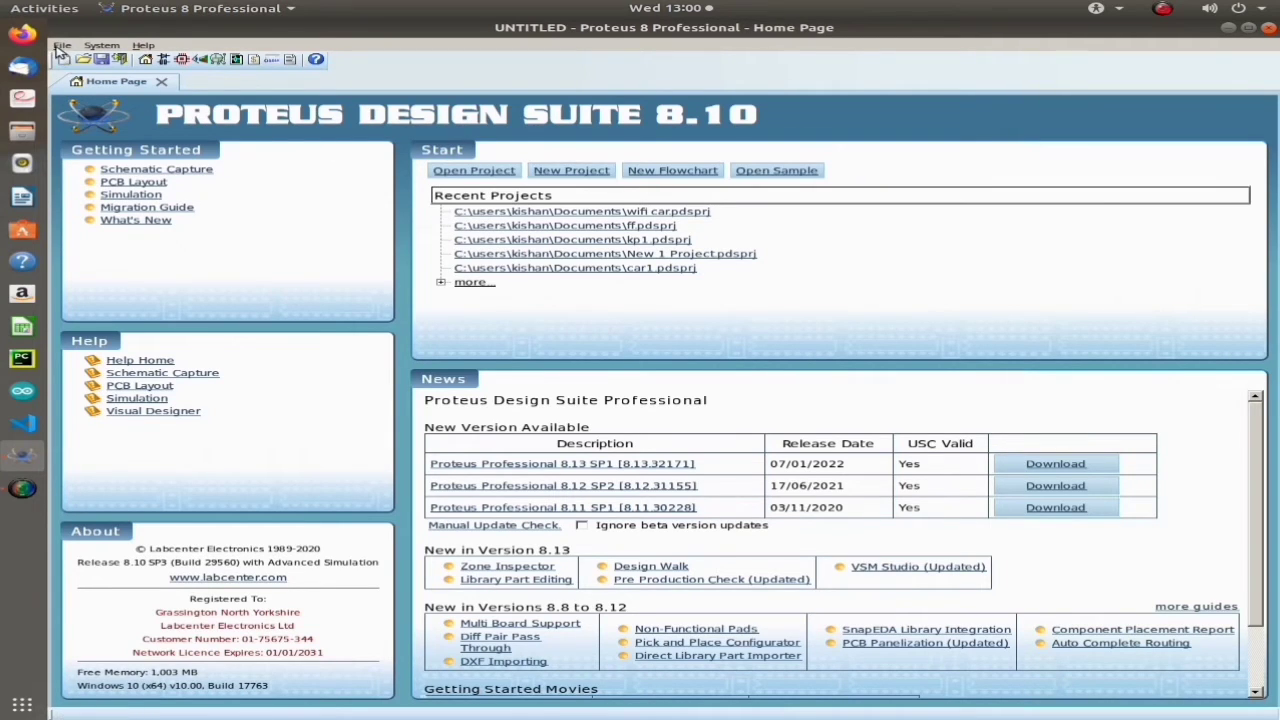
Start a new project and name it "simple led run.pdsprj"
click(580, 175)
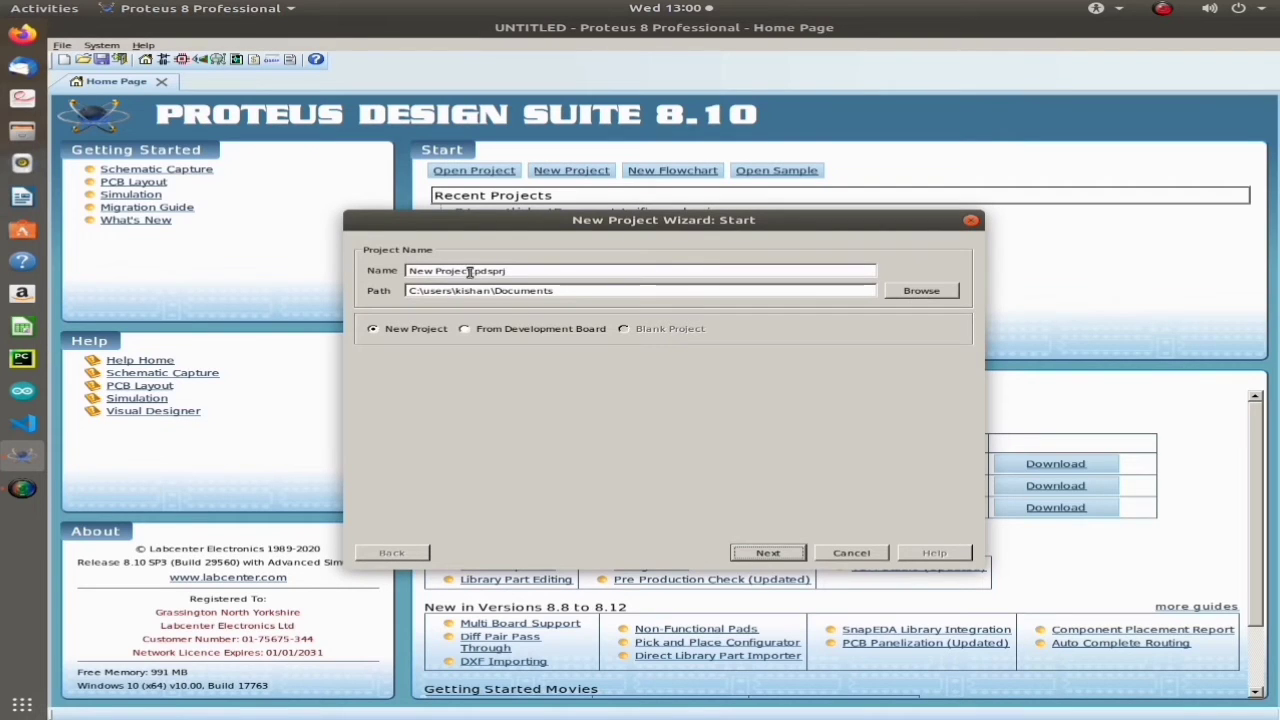
click(474, 271)
key(BackSpace)
key(BackSpace)
key(BackSpace)
key(BackSpace)
key(BackSpace)
key(BackSpace)
key(BackSpace)
key(BackSpace)
key(BackSpace)
key(BackSpace)
key(BackSpace)
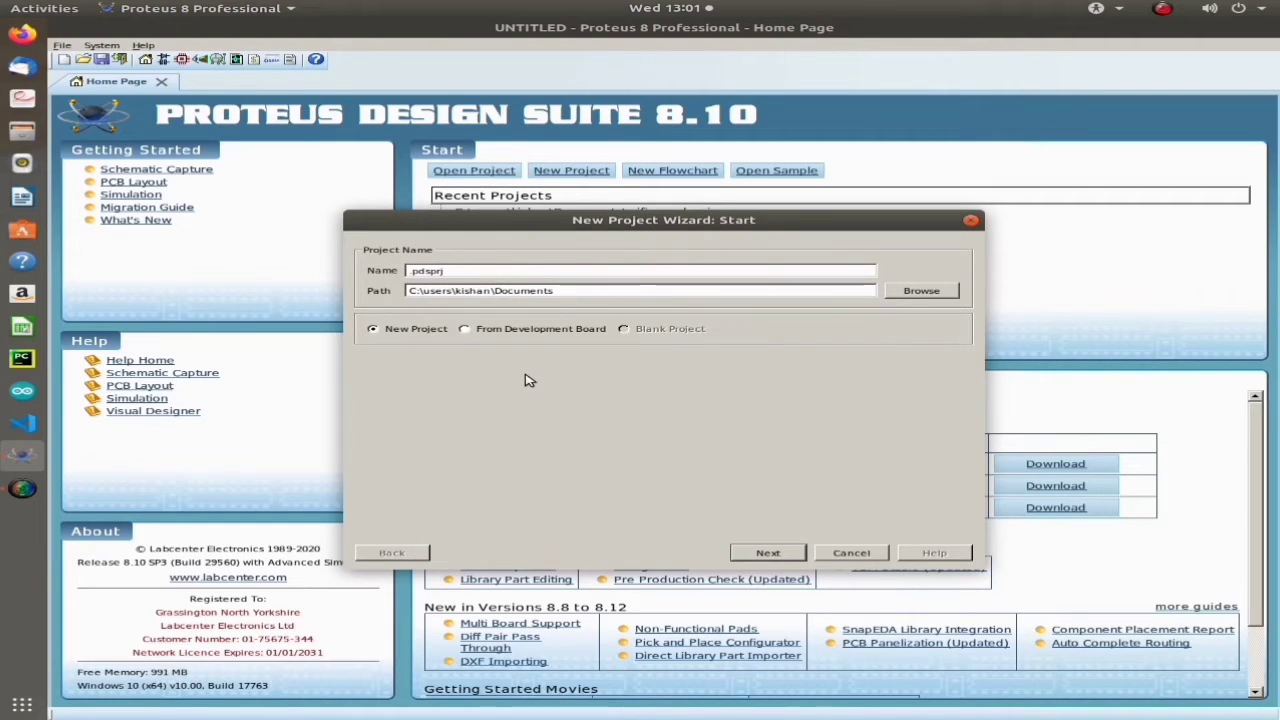
text(simple)
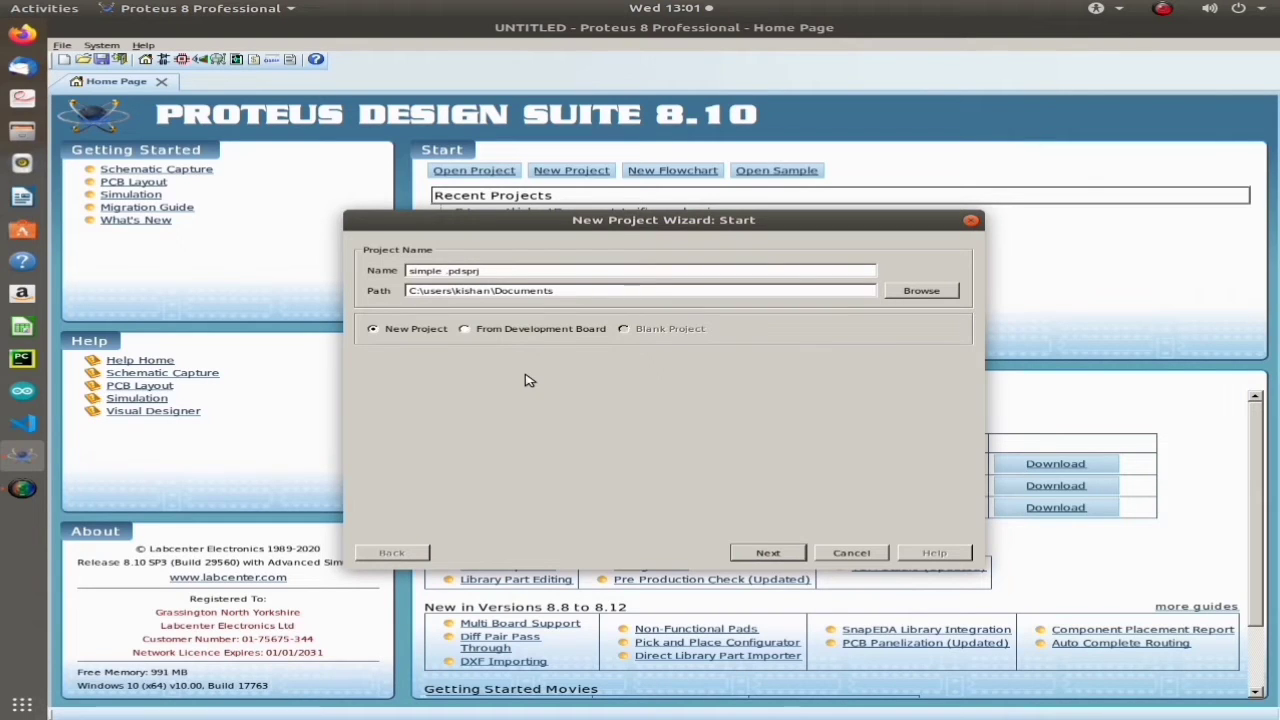
text( led run)
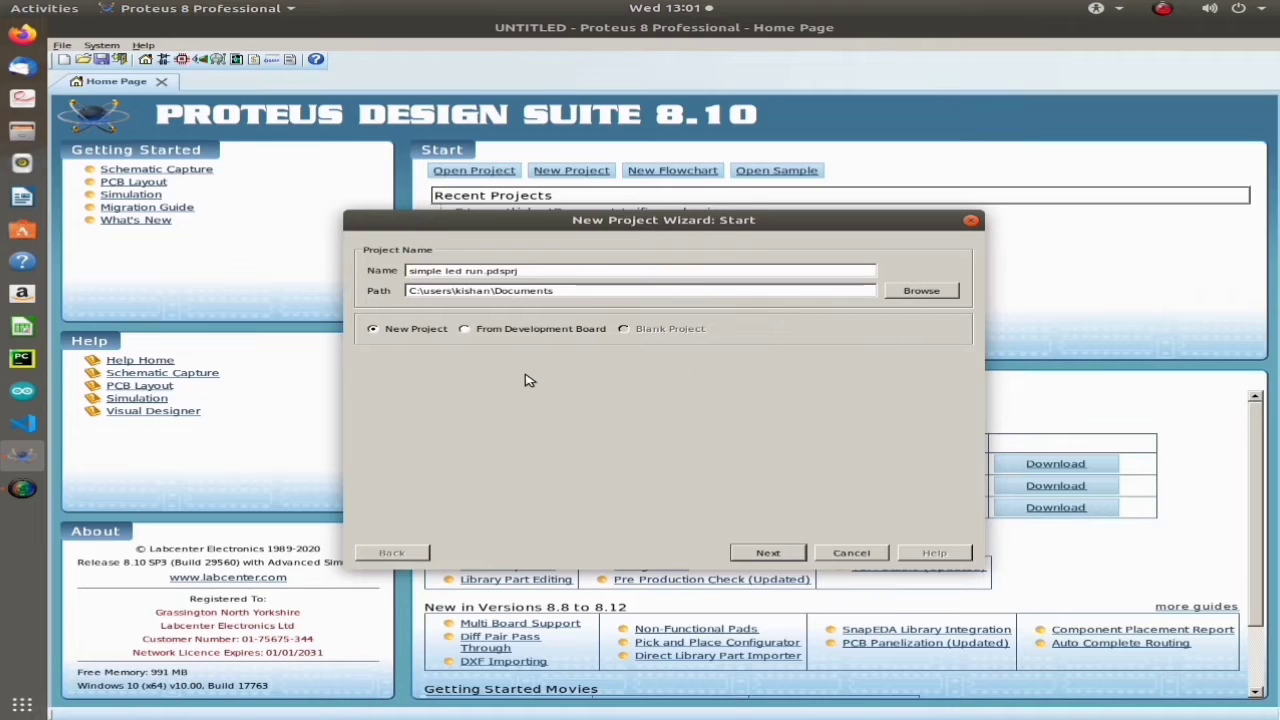
Create the project with the DEFAULT schematic template, no PCB layout and no firmware project
click(785, 556)
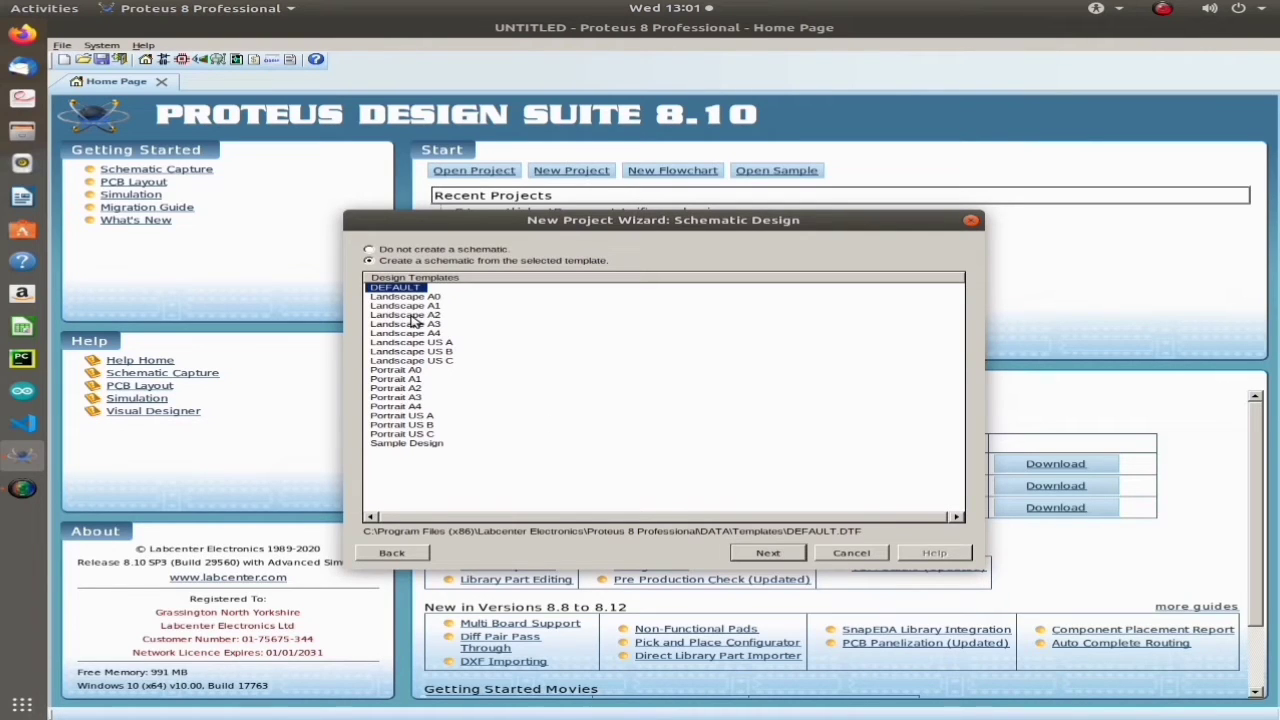
click(764, 553)
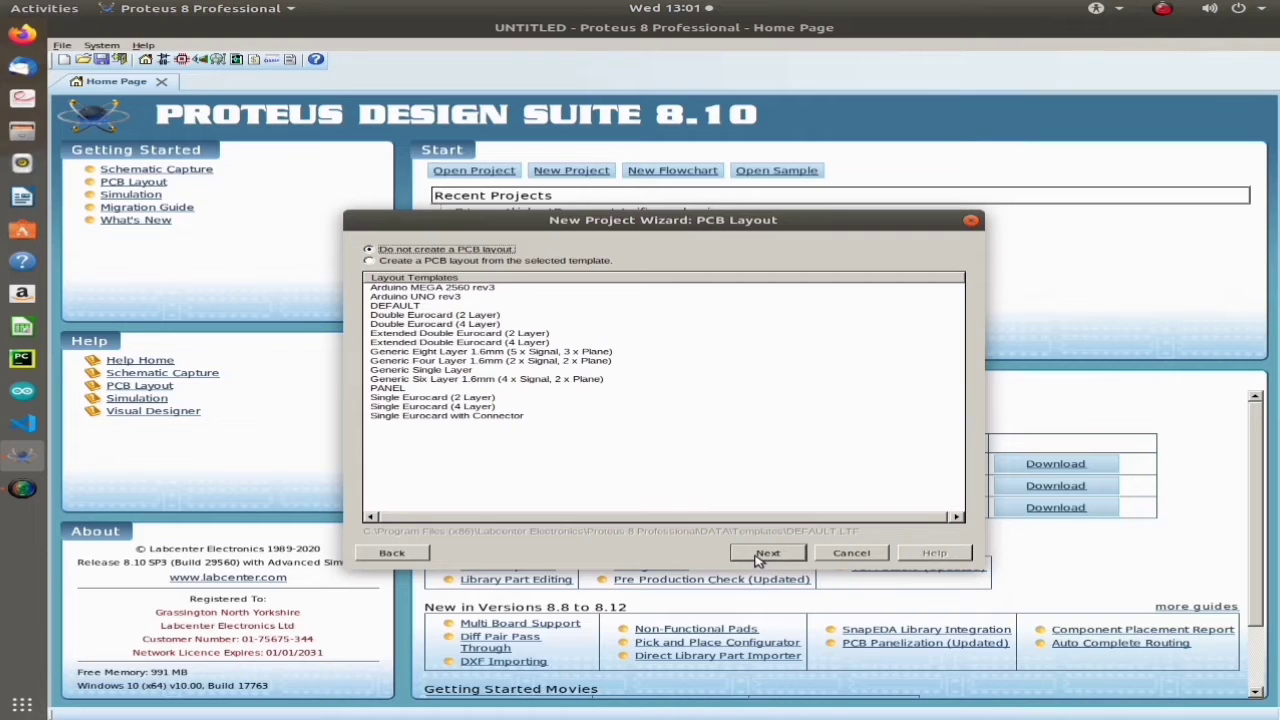
click(764, 553)
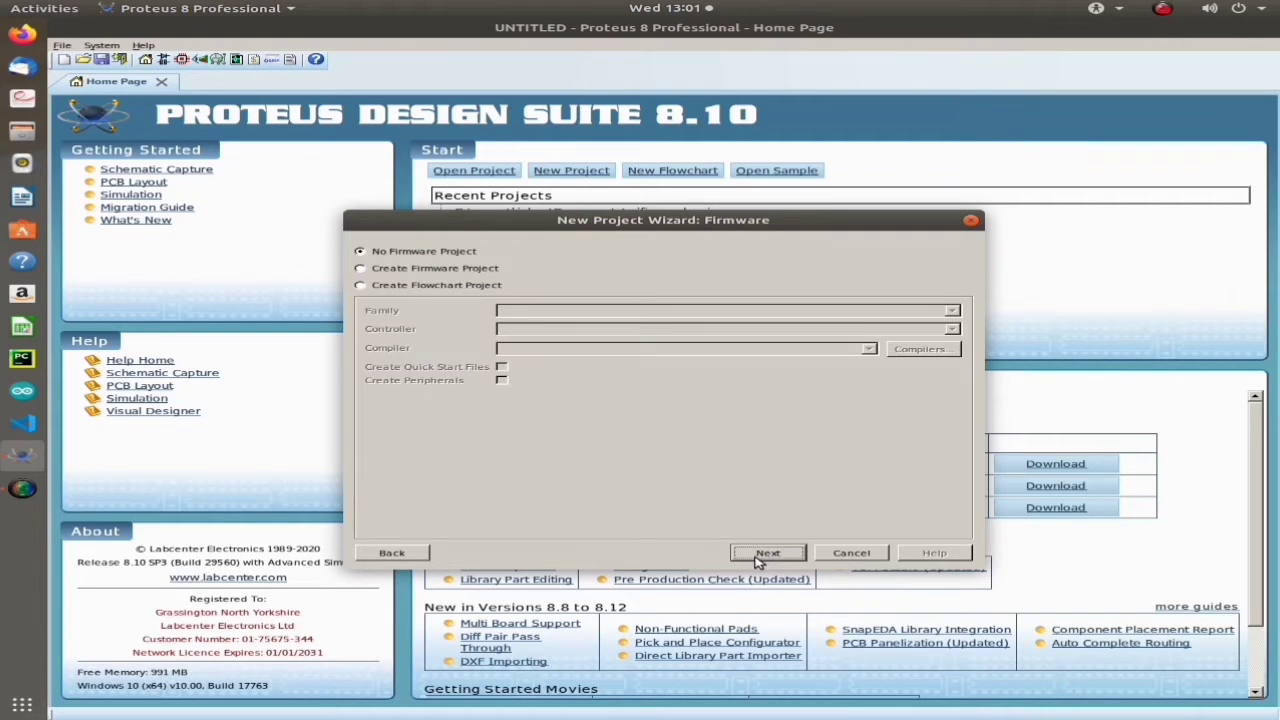
click(764, 553)
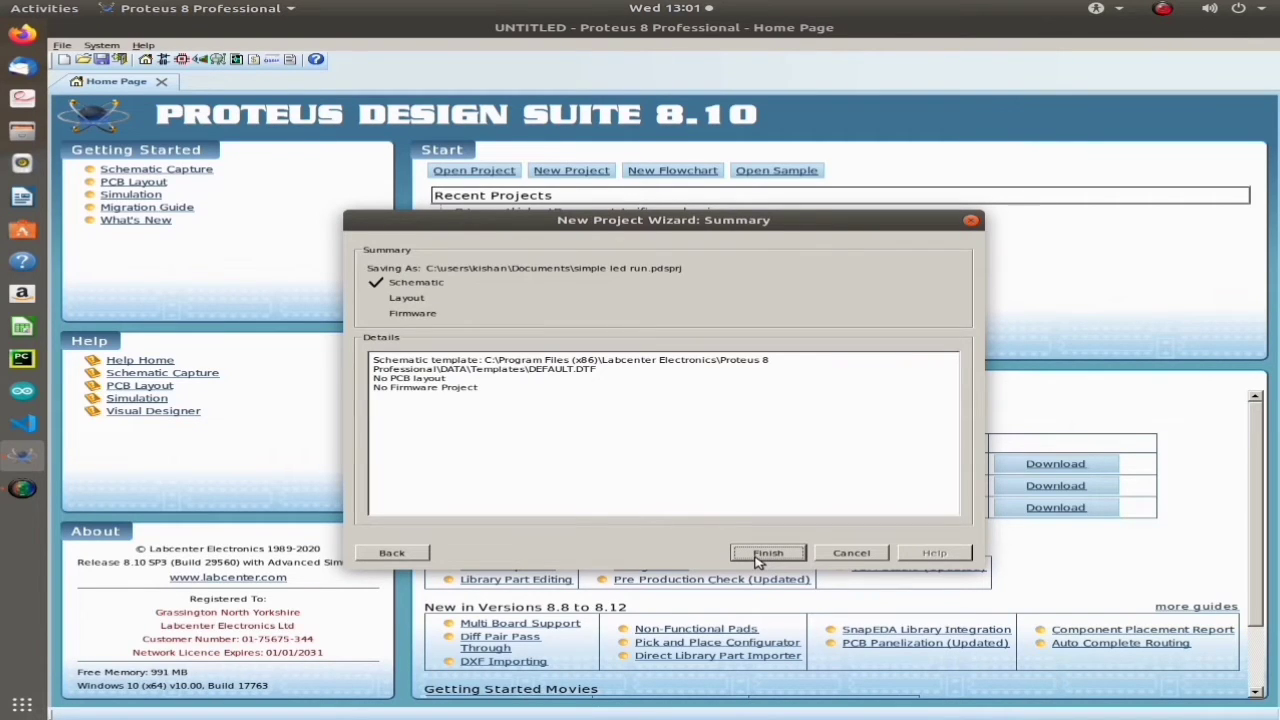
click(756, 557)
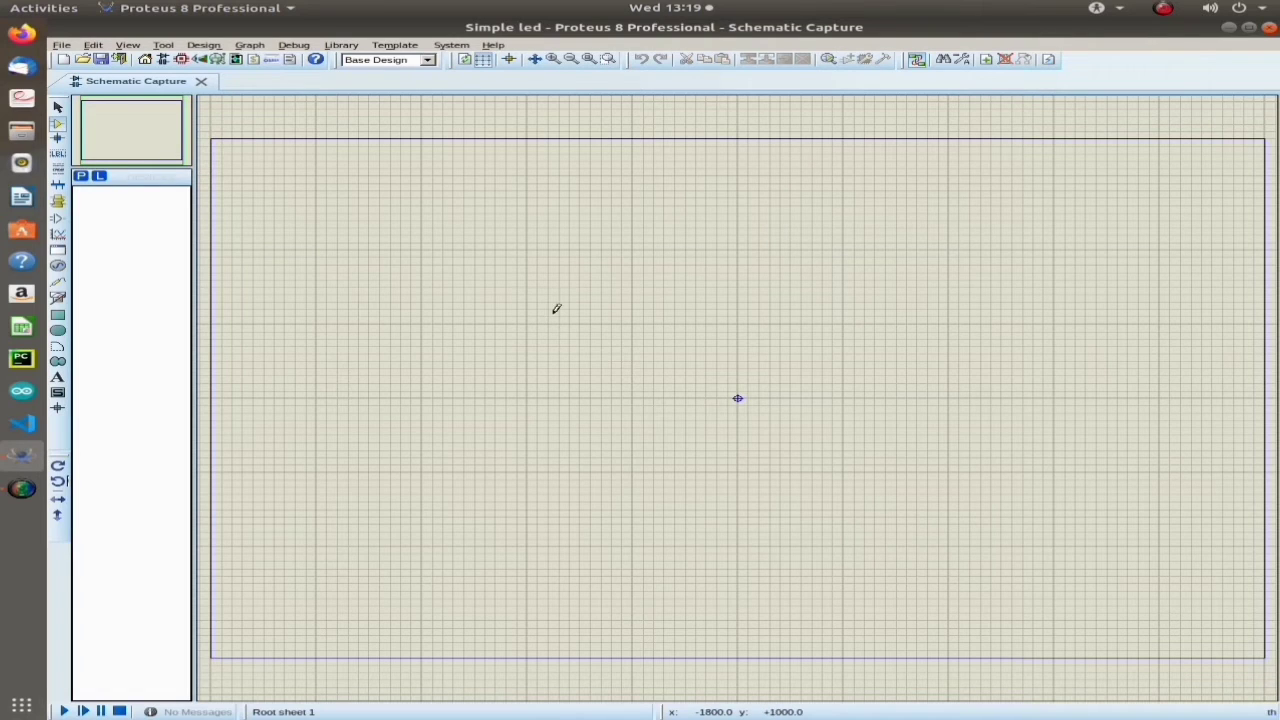
Search the device library for "led", filter to the LEDs sub-category, and add LED-RED to the component list
click(82, 176)
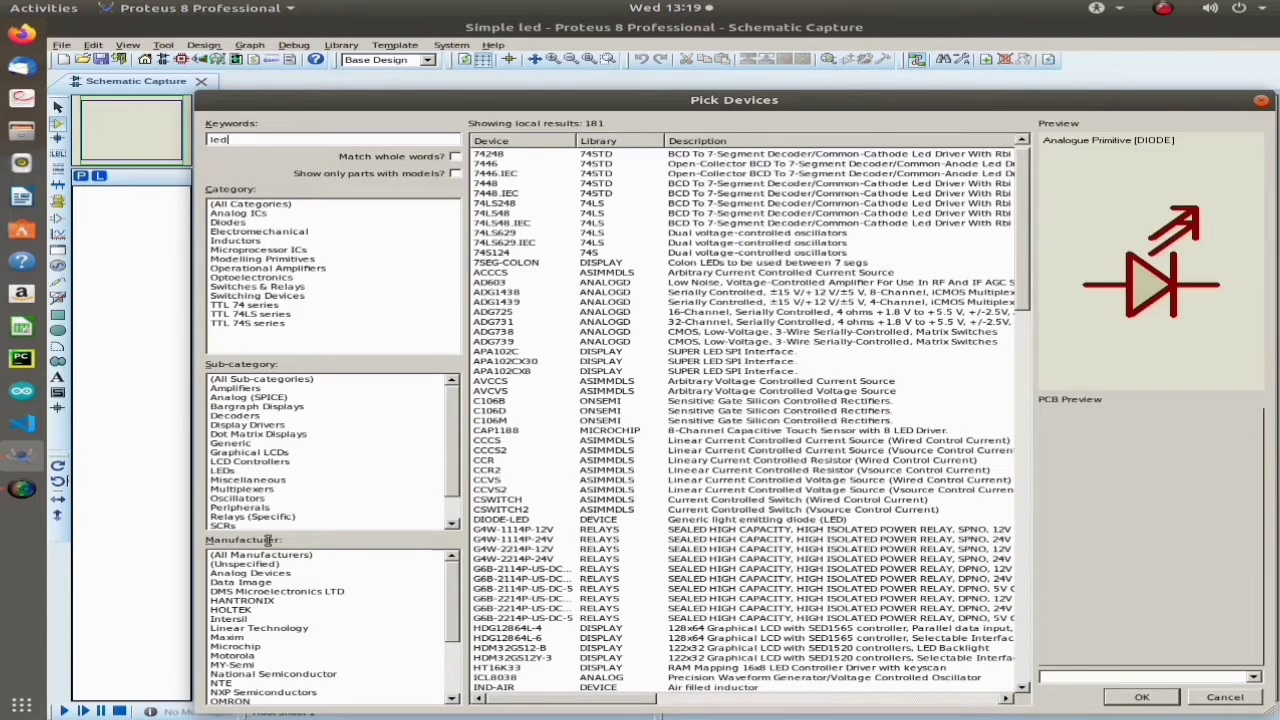
click(225, 471)
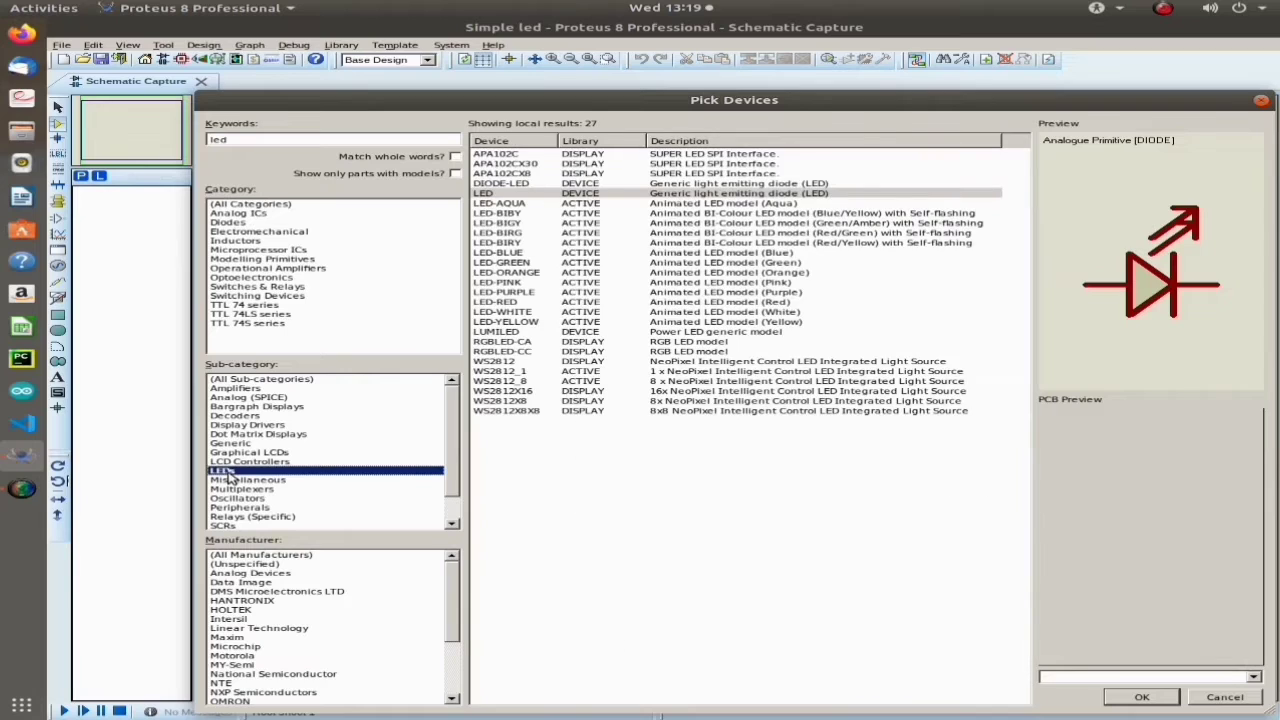
click(538, 263)
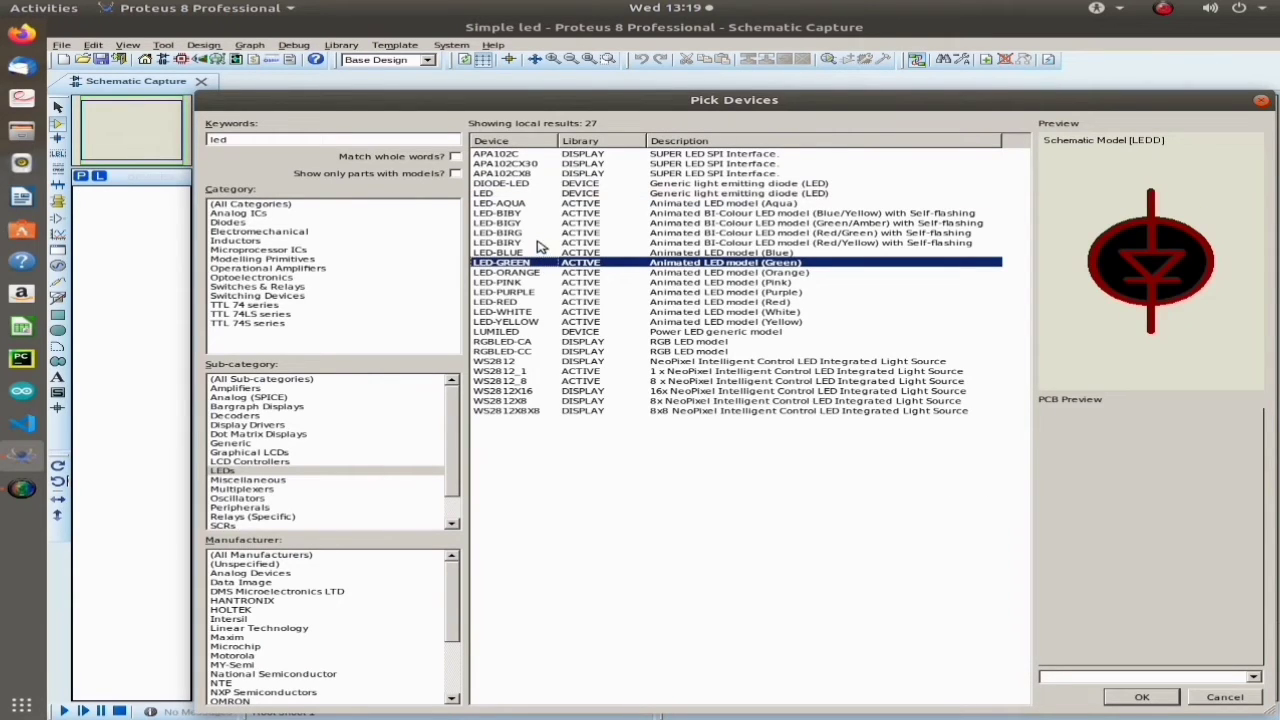
click(535, 302)
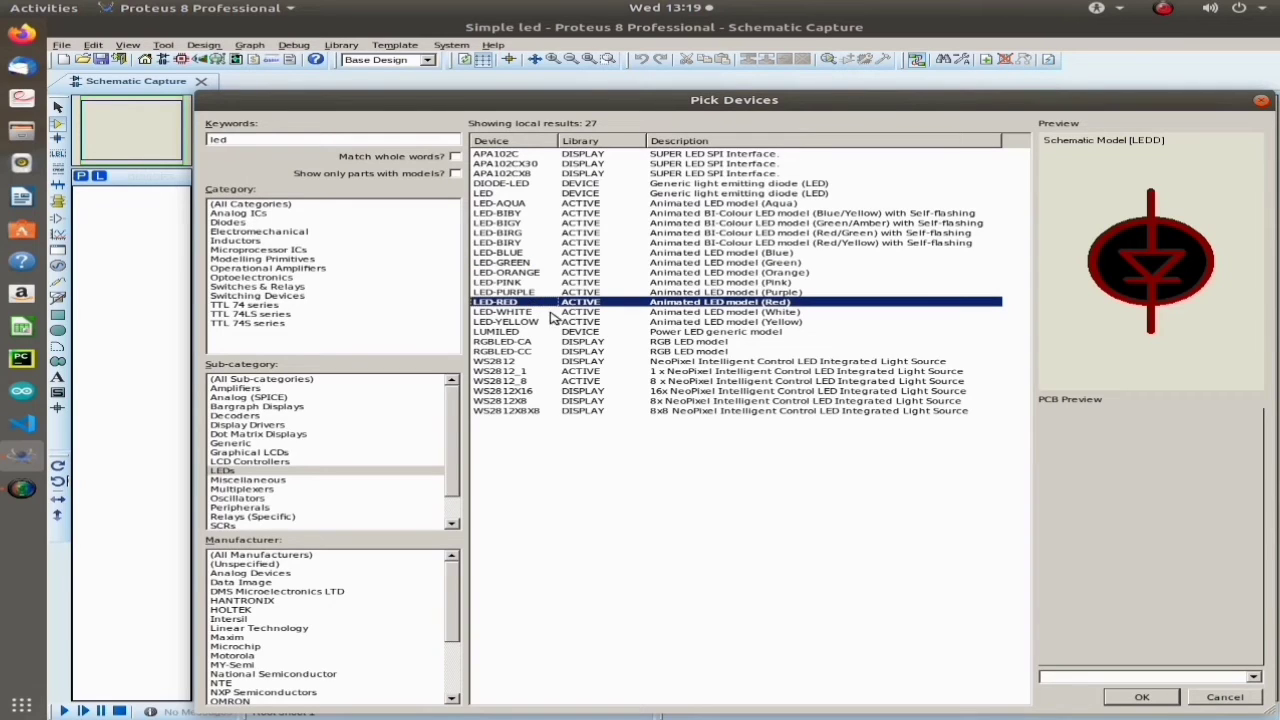
click(1130, 700)
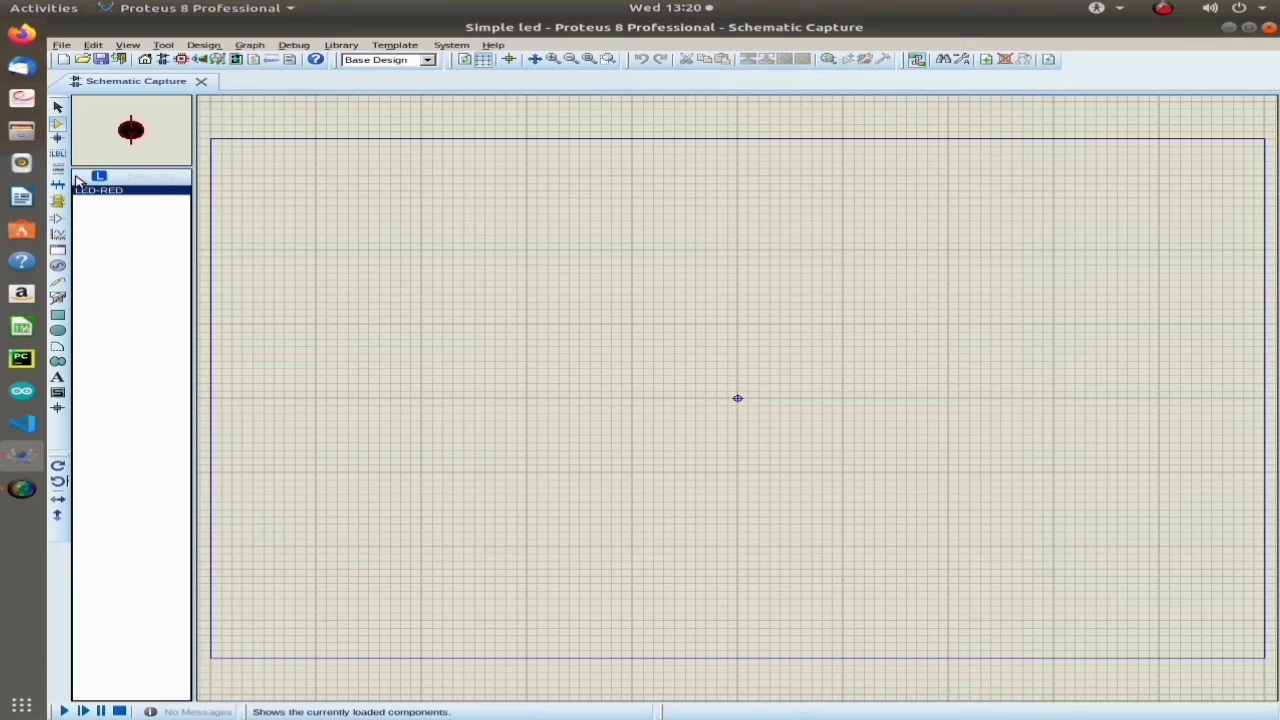
Search the device library for "push button" and add the SPST device BUTTON to the component list
click(79, 178)
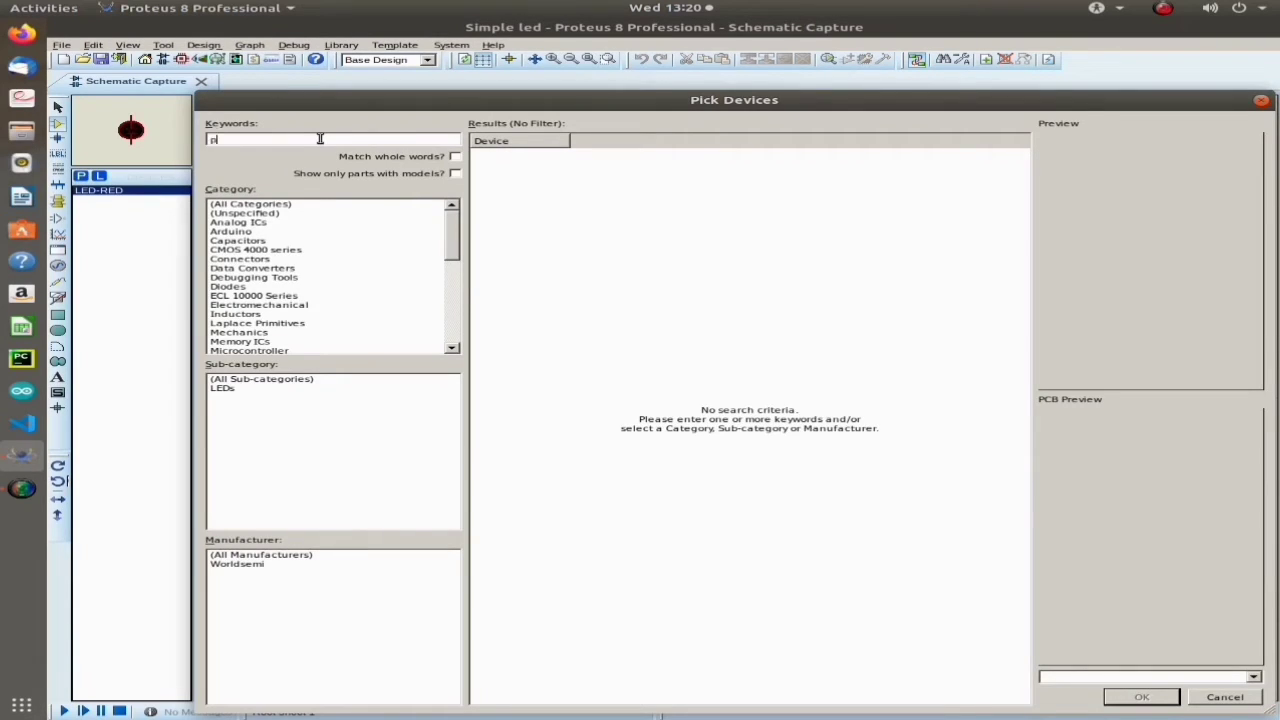
text(push)
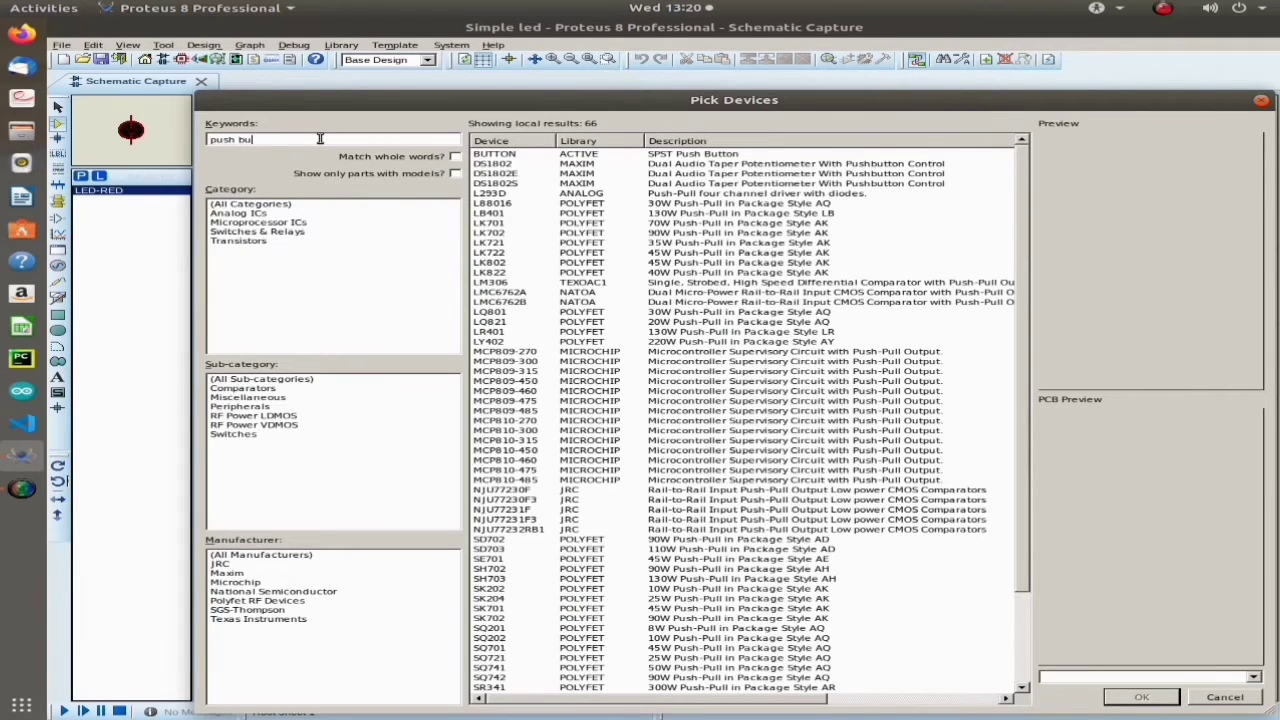
text( button)
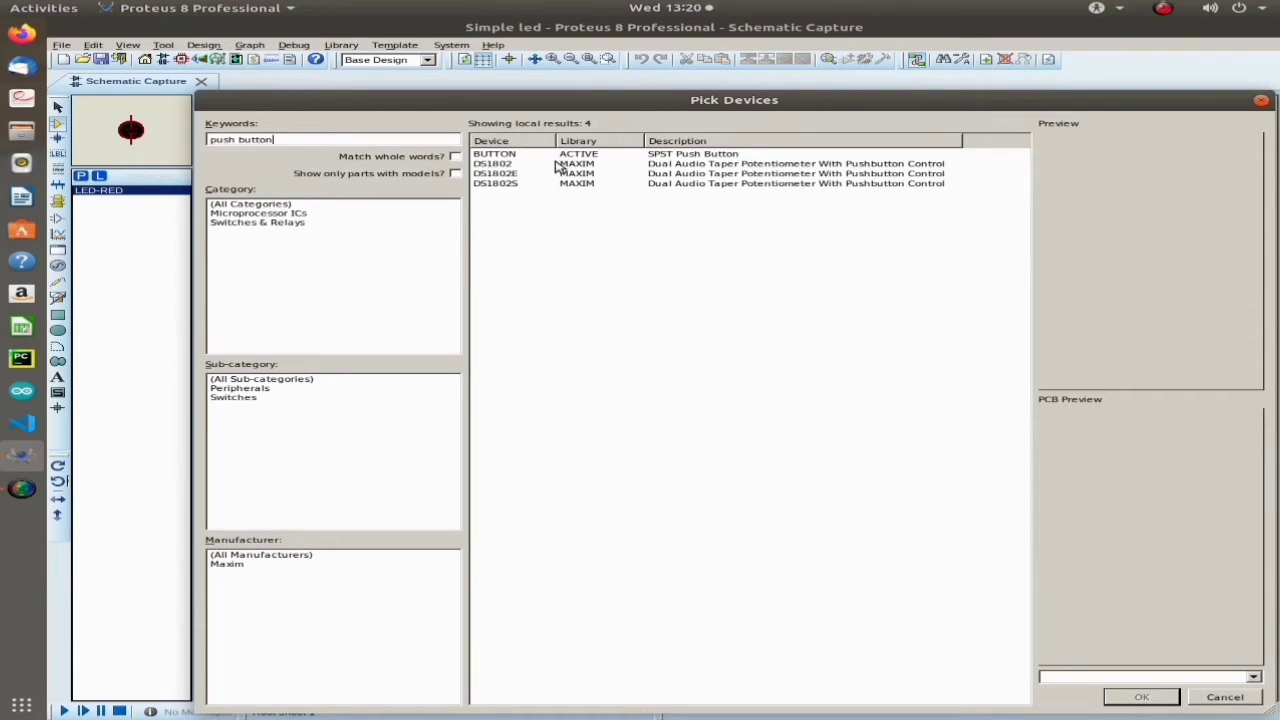
click(562, 156)
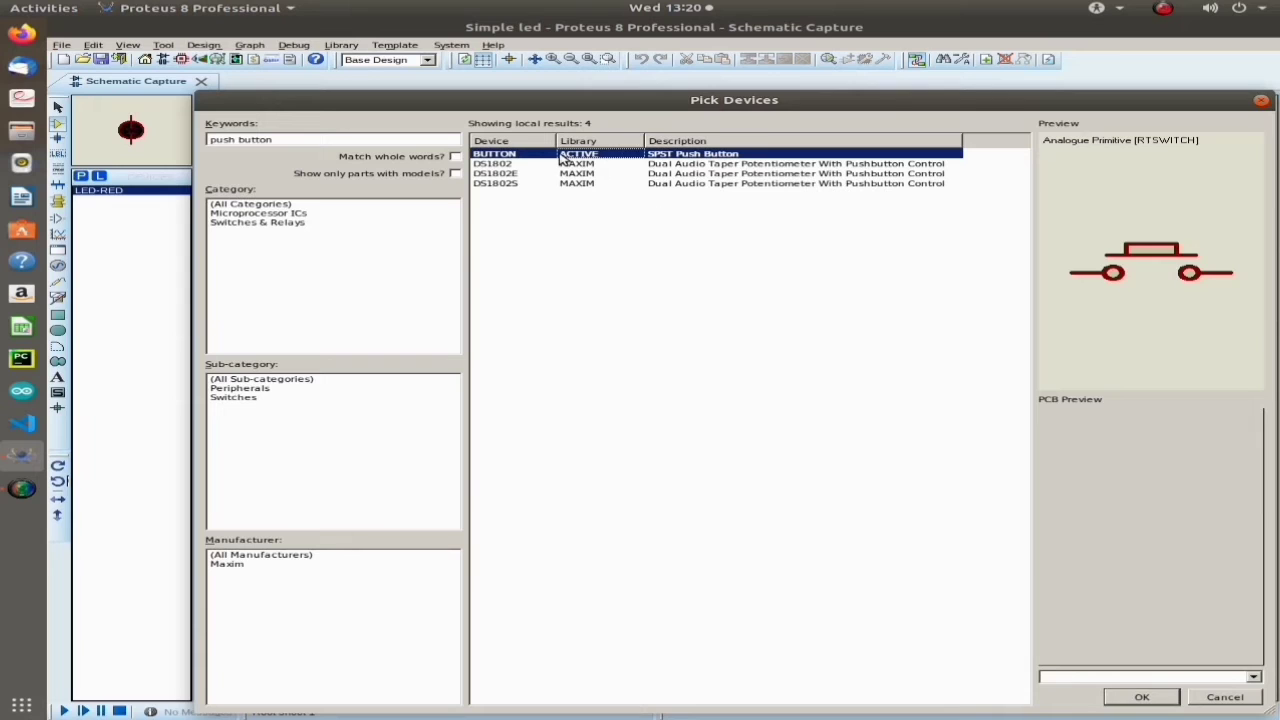
click(1141, 697)
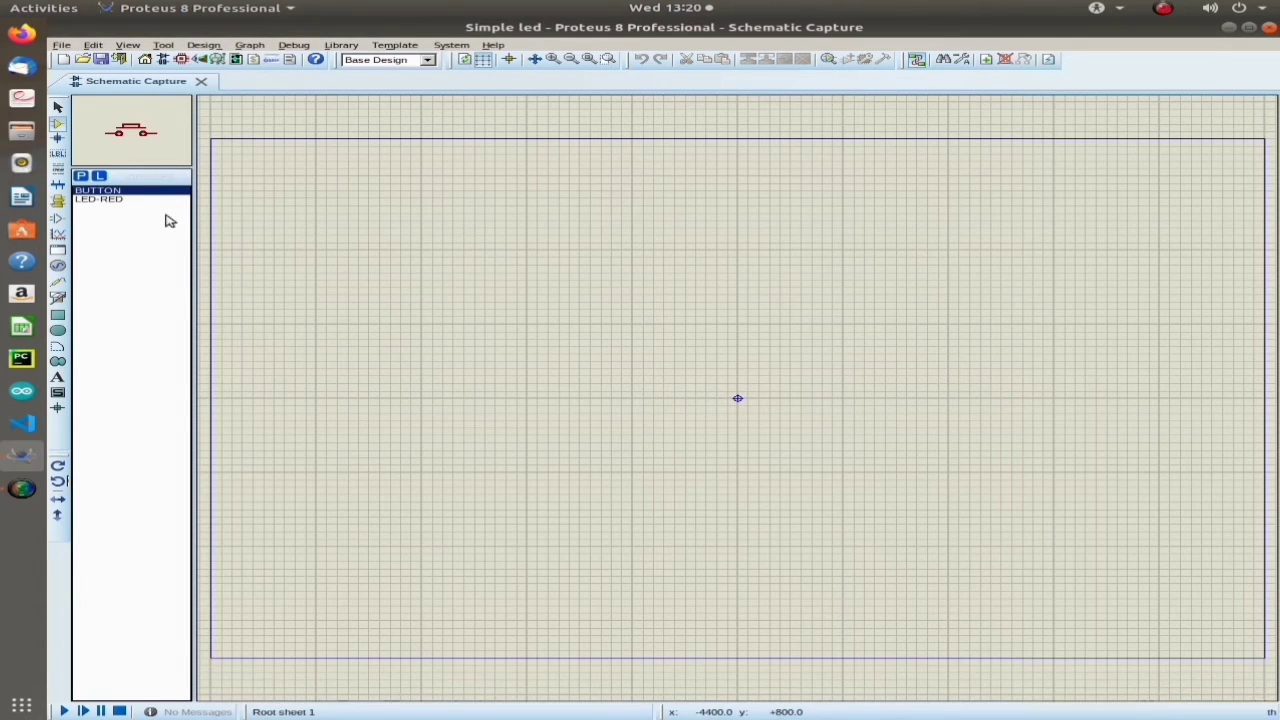
Rotate LED-RED by 90 degrees and place it horizontally on the sheet at about x +500, y +1000
click(100, 199)
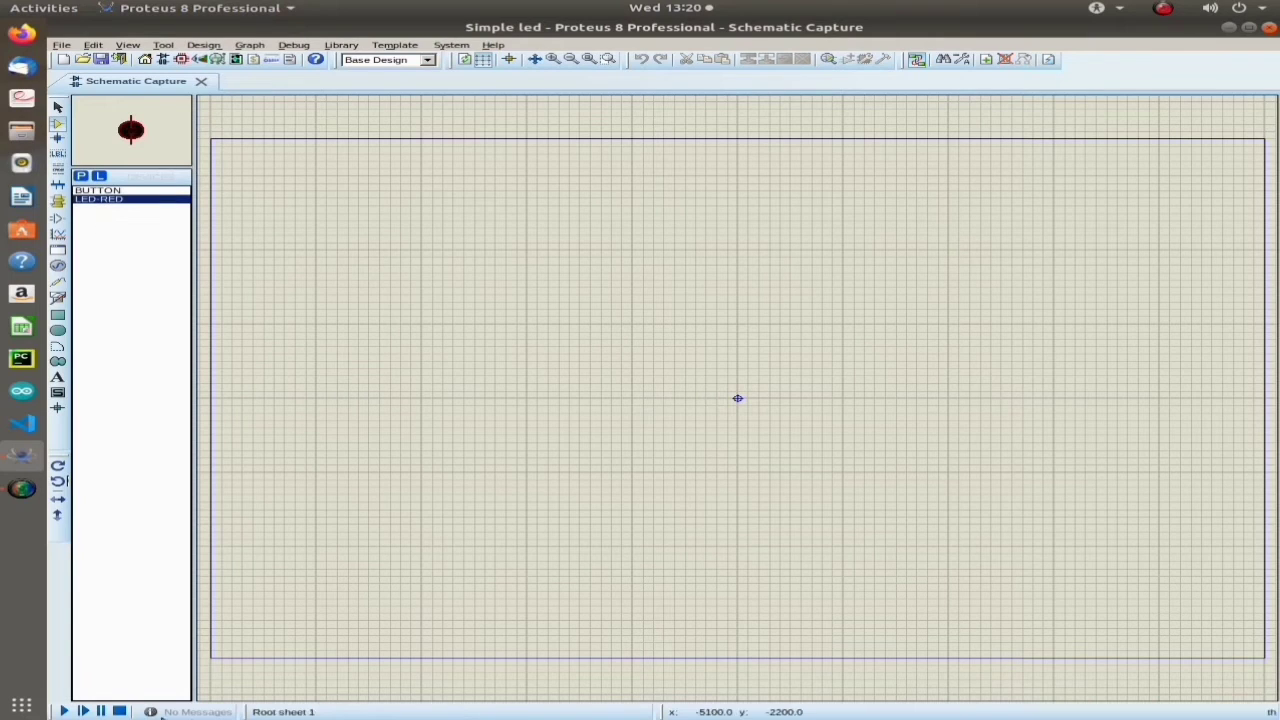
click(55, 474)
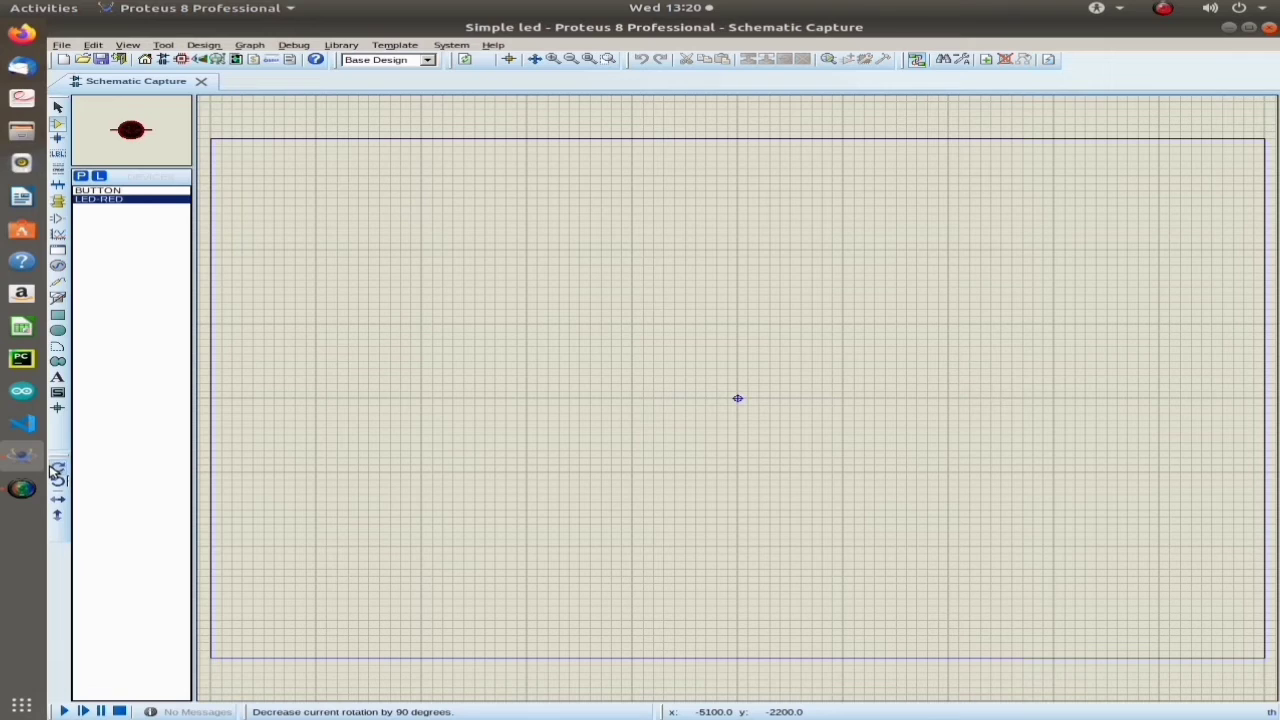
click(730, 311)
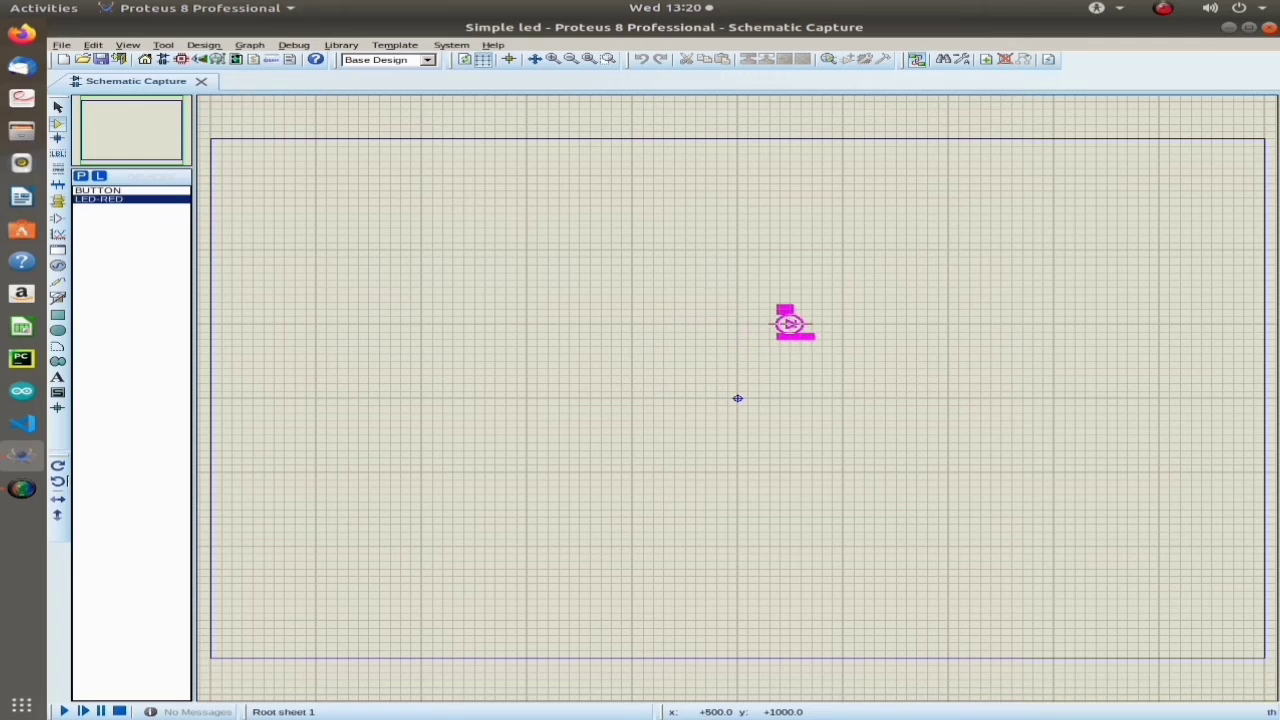
click(788, 323)
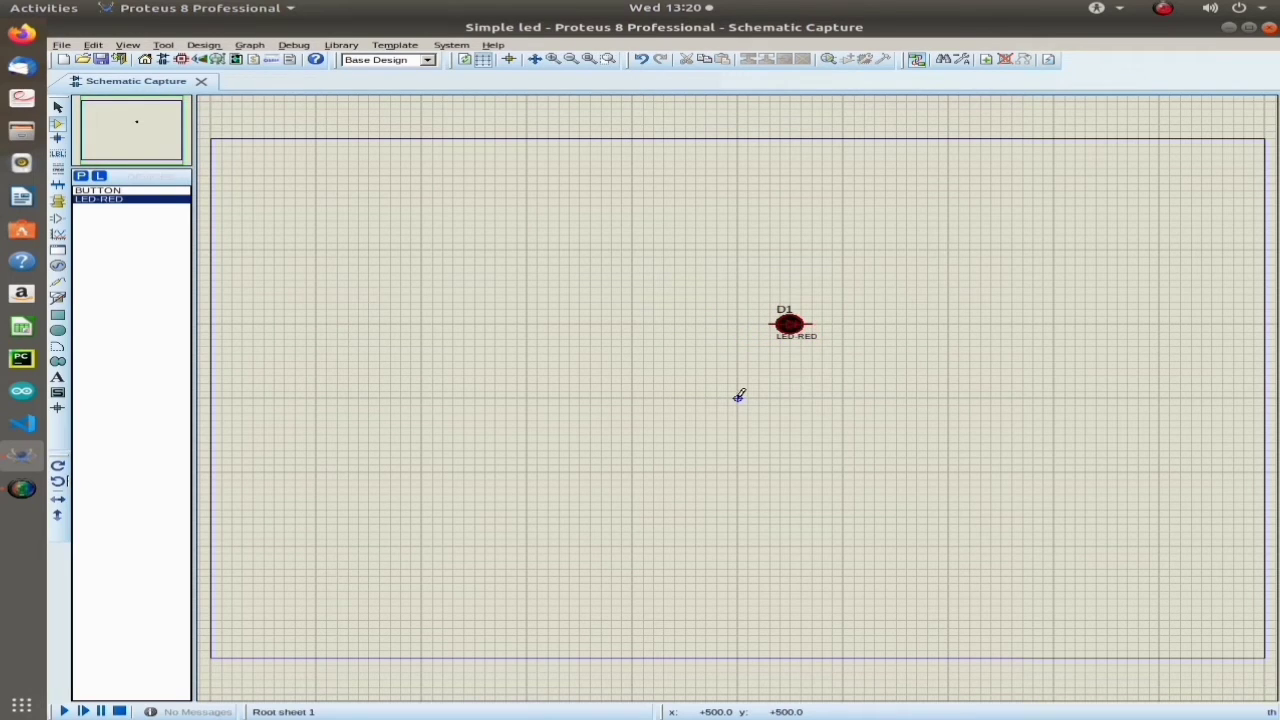
Draw open-ended wires from both LED pins, a short straight one on the anode side and one bending downward on the cathode side
scroll(797, 386, up, 1)
scroll(741, 393, up, 1)
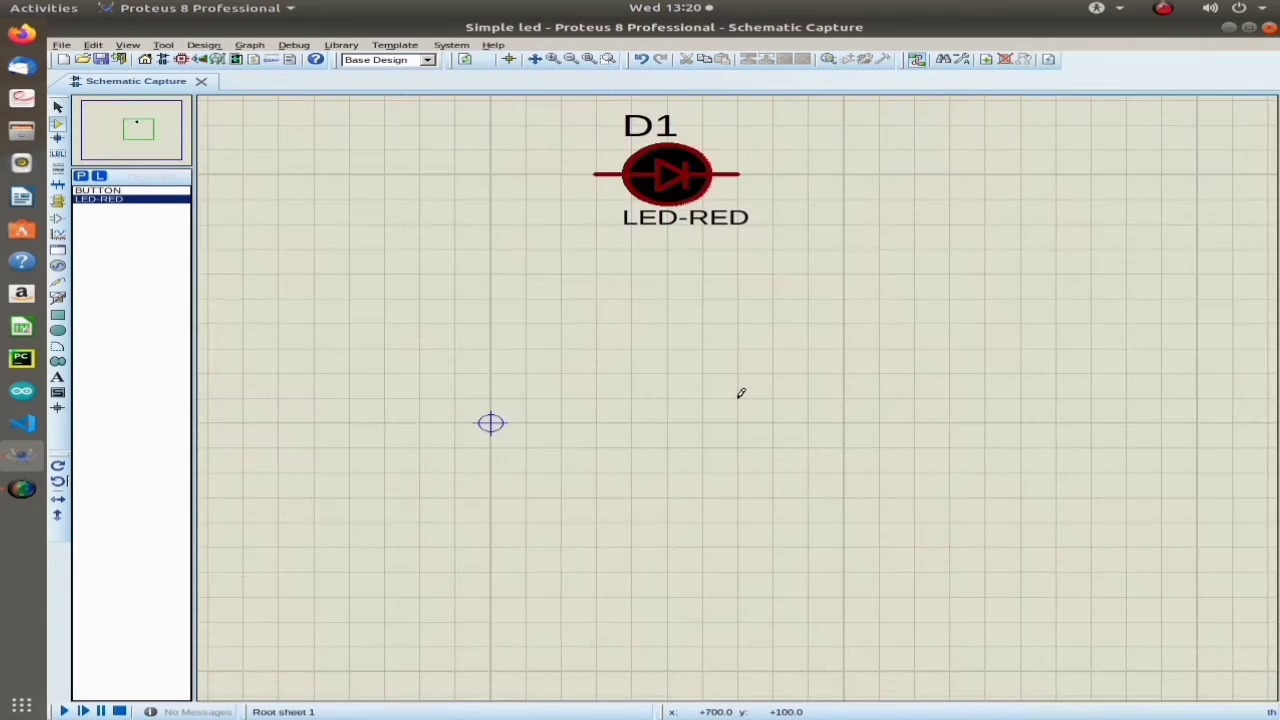
scroll(741, 393, down, 1)
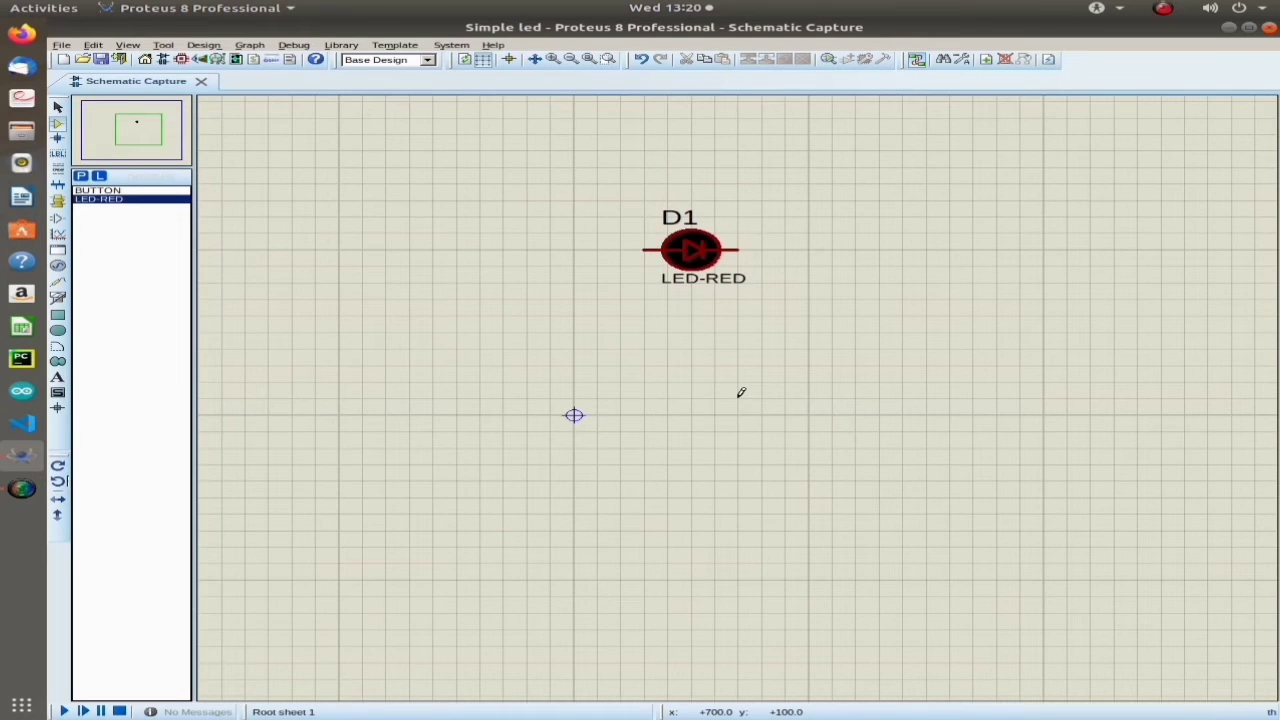
scroll(741, 393, down, 1)
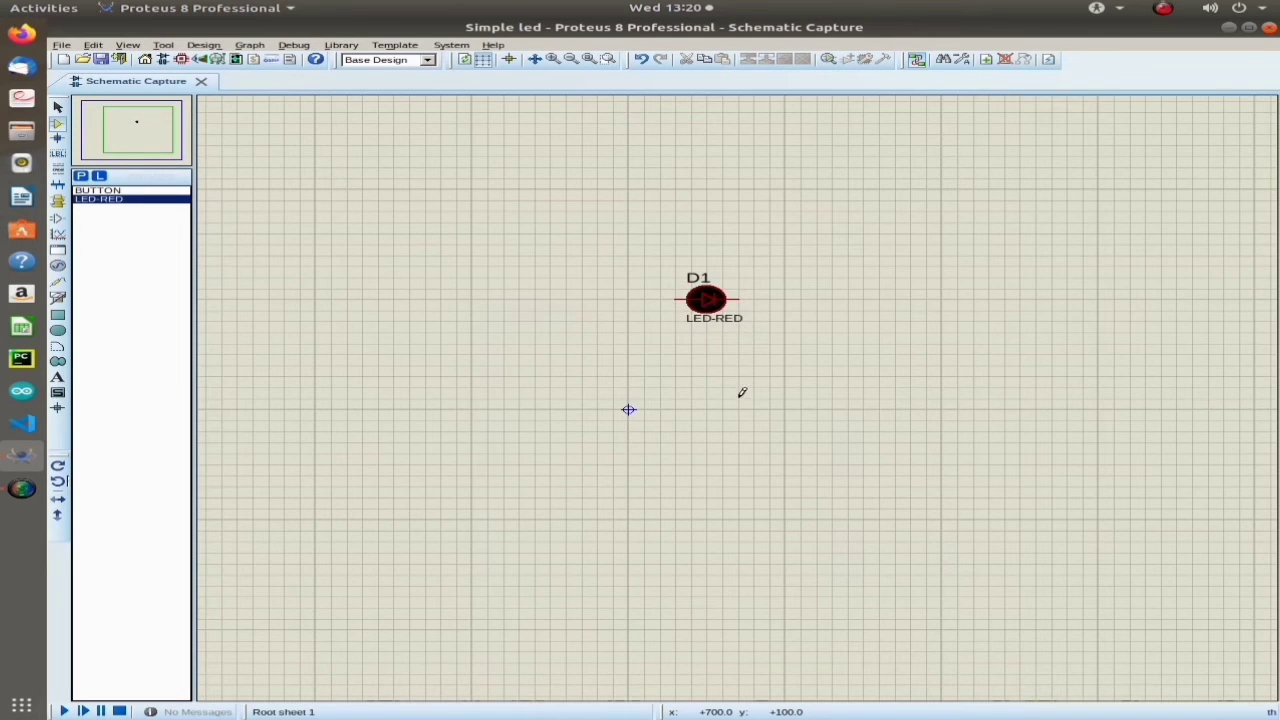
click(744, 299)
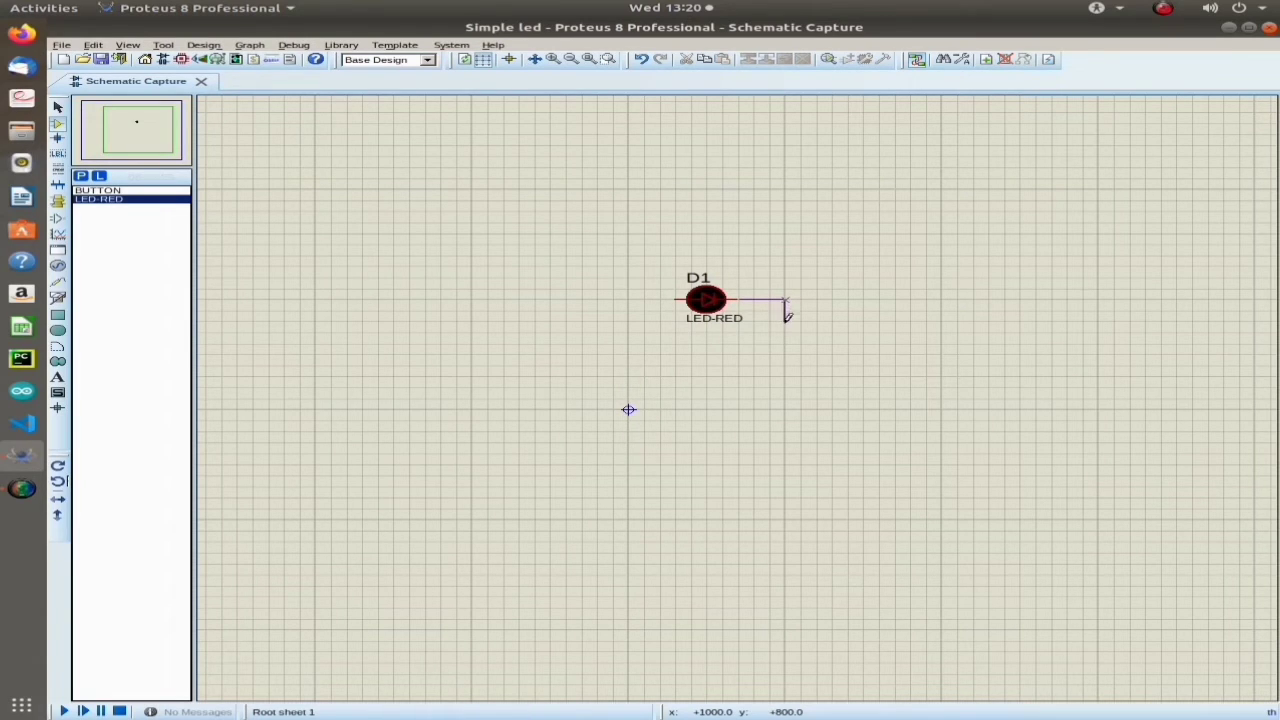
double_click(785, 320)
double_click(645, 299)
Rotate BUTTON to horizontal and place it in line with the LED, joined to the wire on the anode side
click(107, 193)
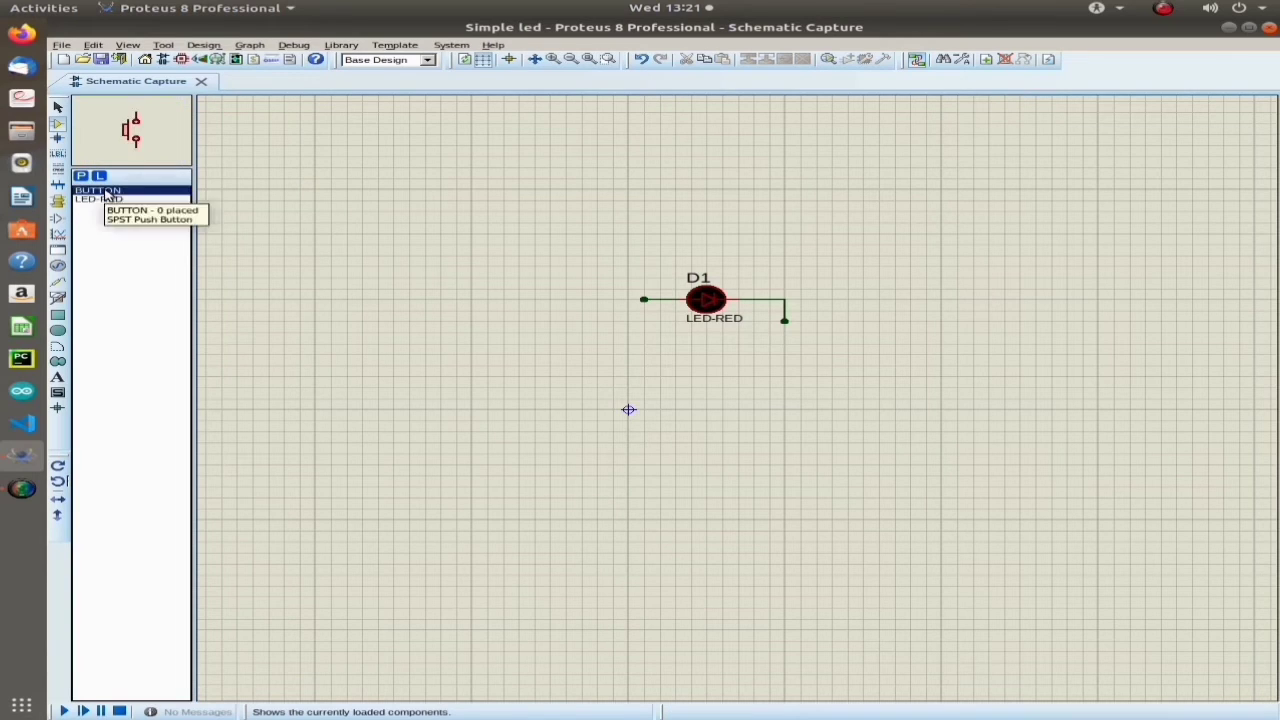
click(58, 466)
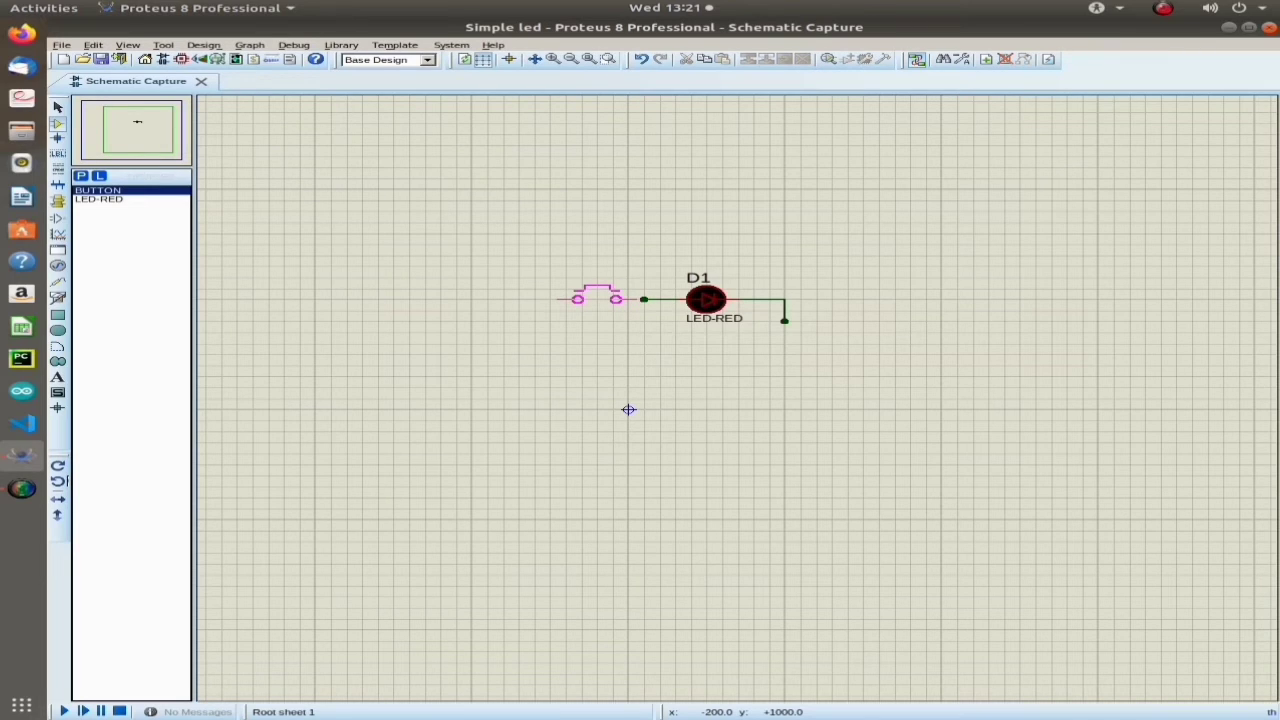
click(597, 298)
Draw a short horizontal wire outward from the push button's free pin, ending in a junction dot
scroll(740, 391, up, 1)
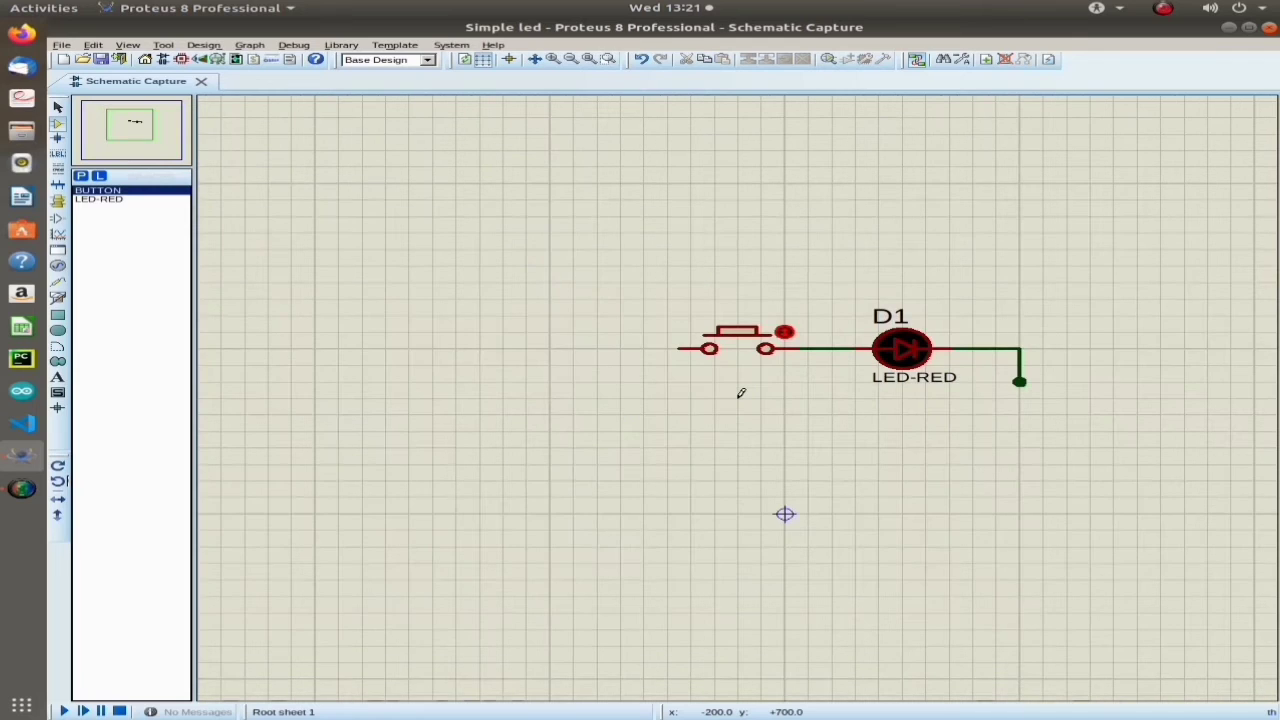
click(681, 346)
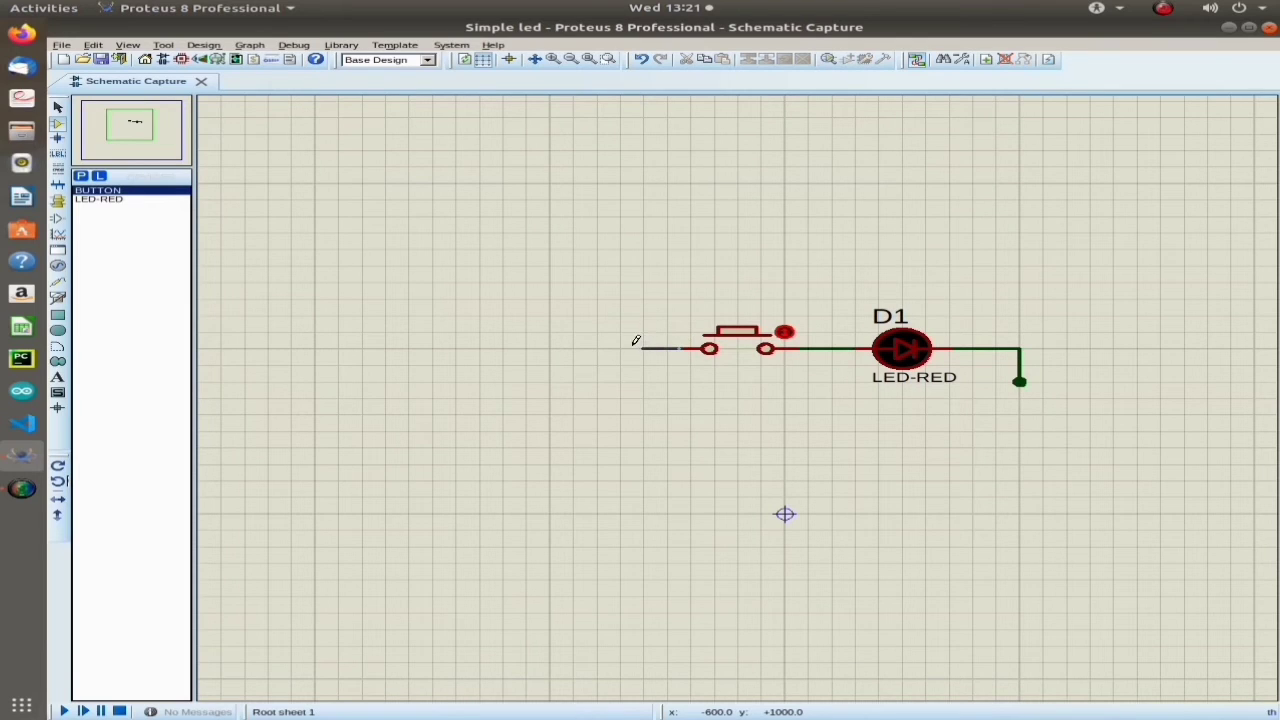
double_click(621, 346)
Place a GROUND terminal on the open end of the wire from the LED's cathode
right_click(533, 409)
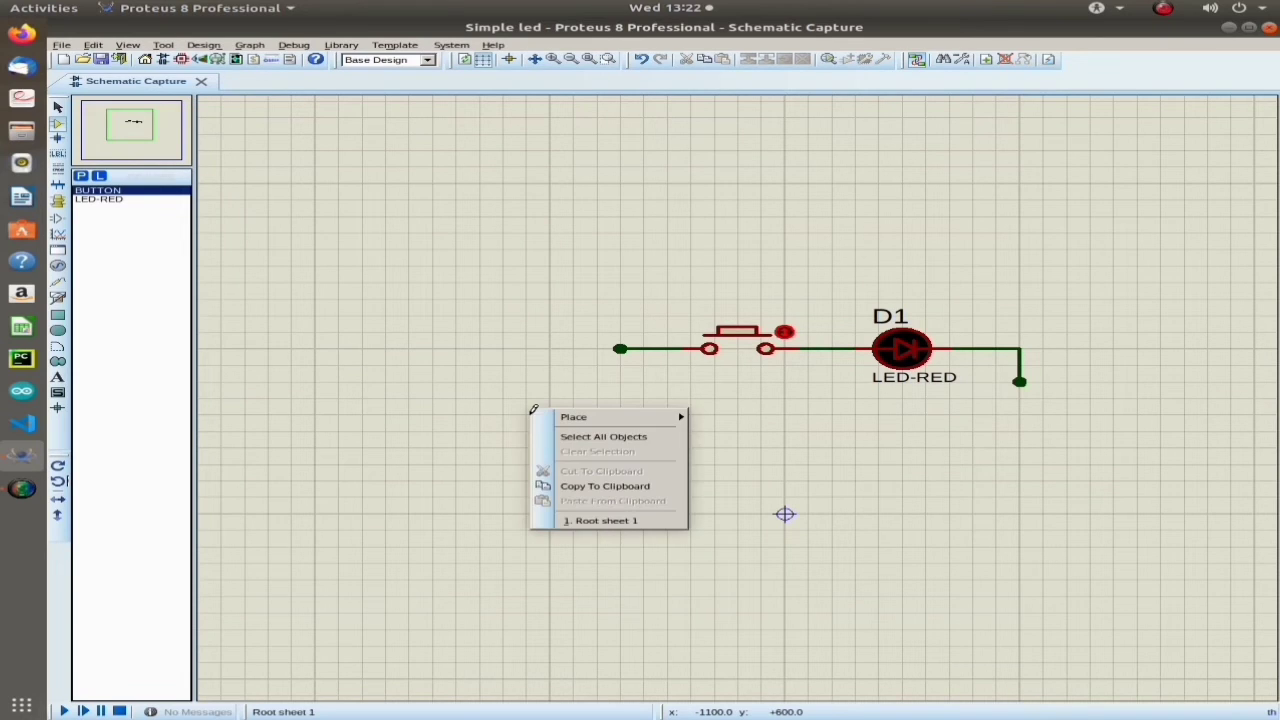
mouse_move(581, 412)
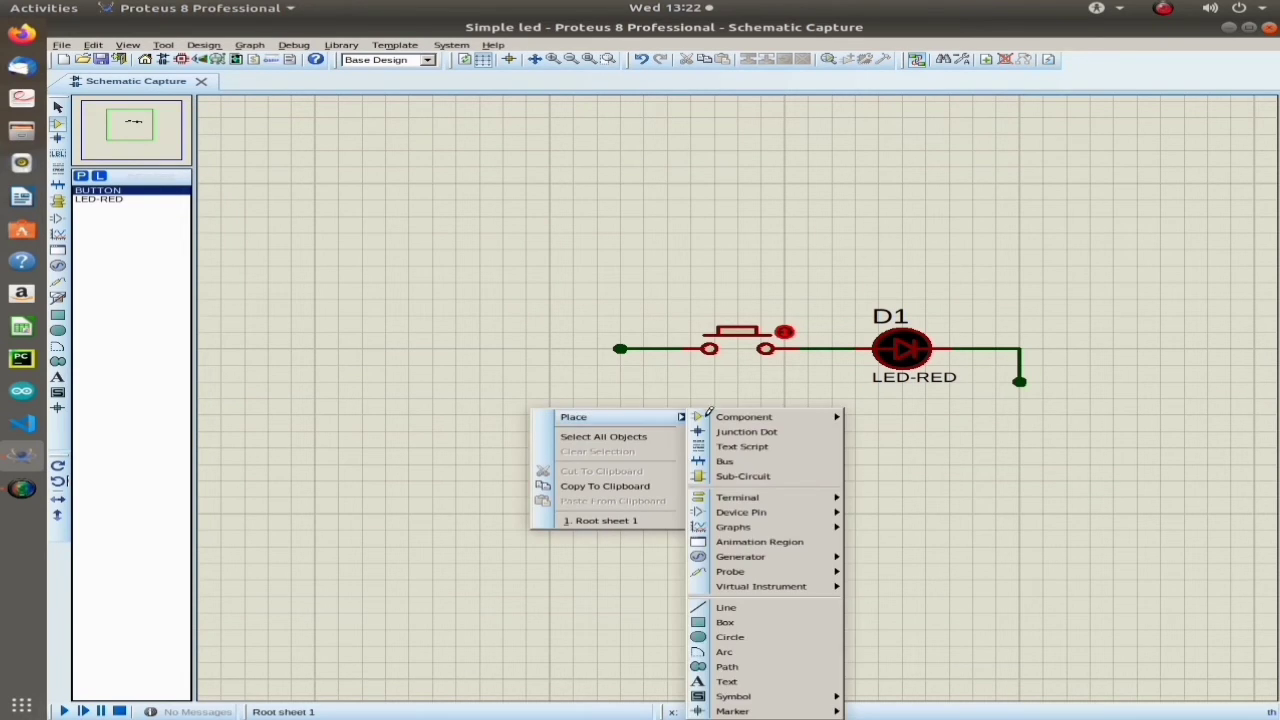
mouse_move(786, 496)
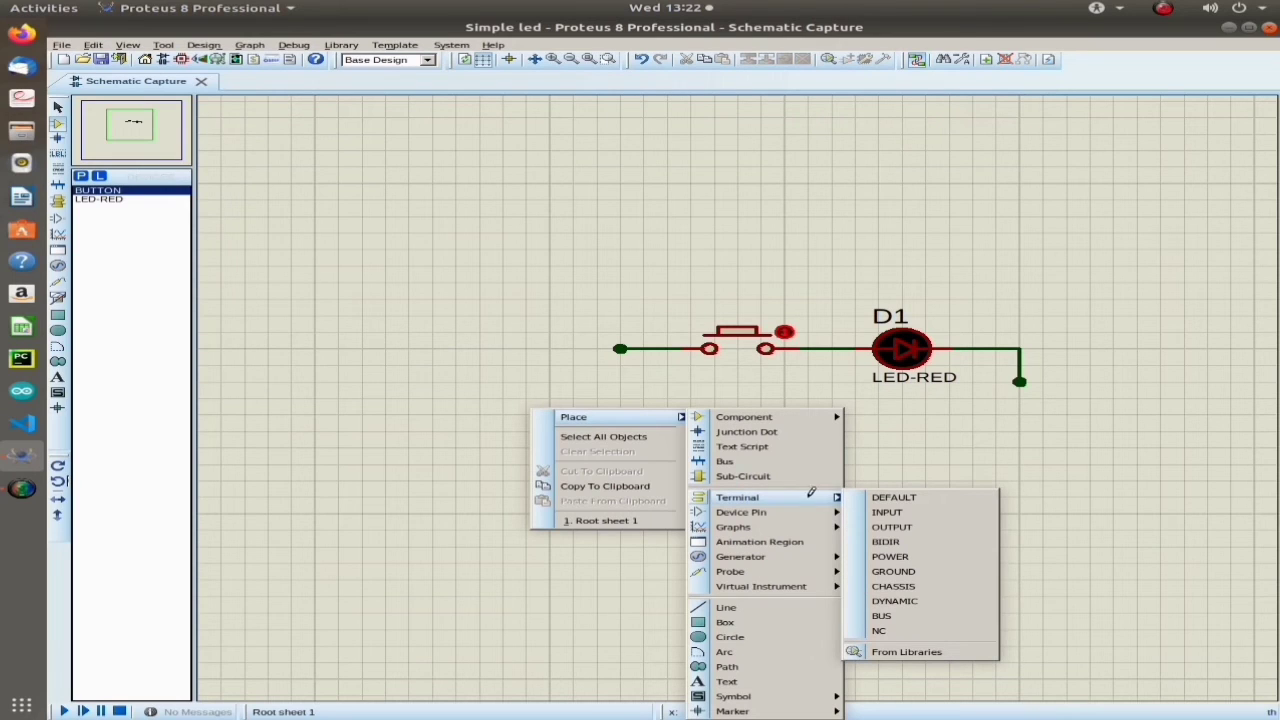
click(893, 571)
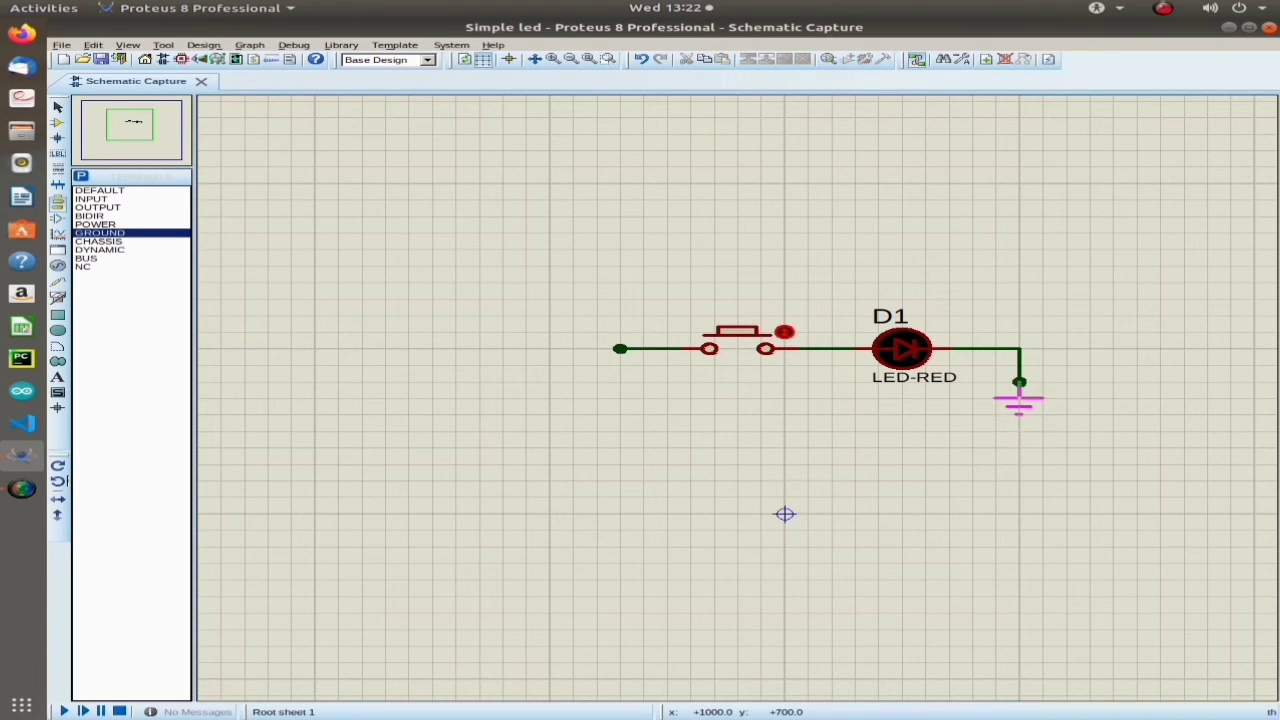
click(1018, 400)
right_click(580, 394)
mouse_move(625, 398)
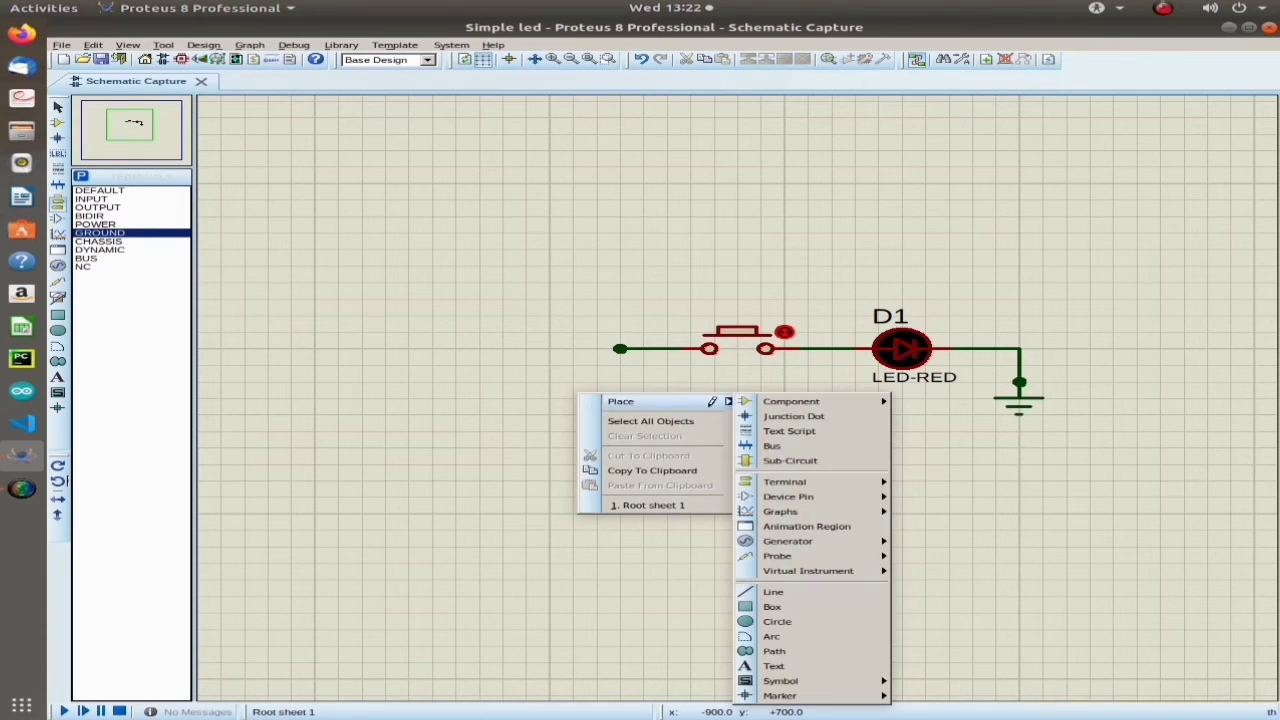
click(739, 406)
Place a POWER terminal on the junction dot at the free end of the push button's wire
right_click(650, 404)
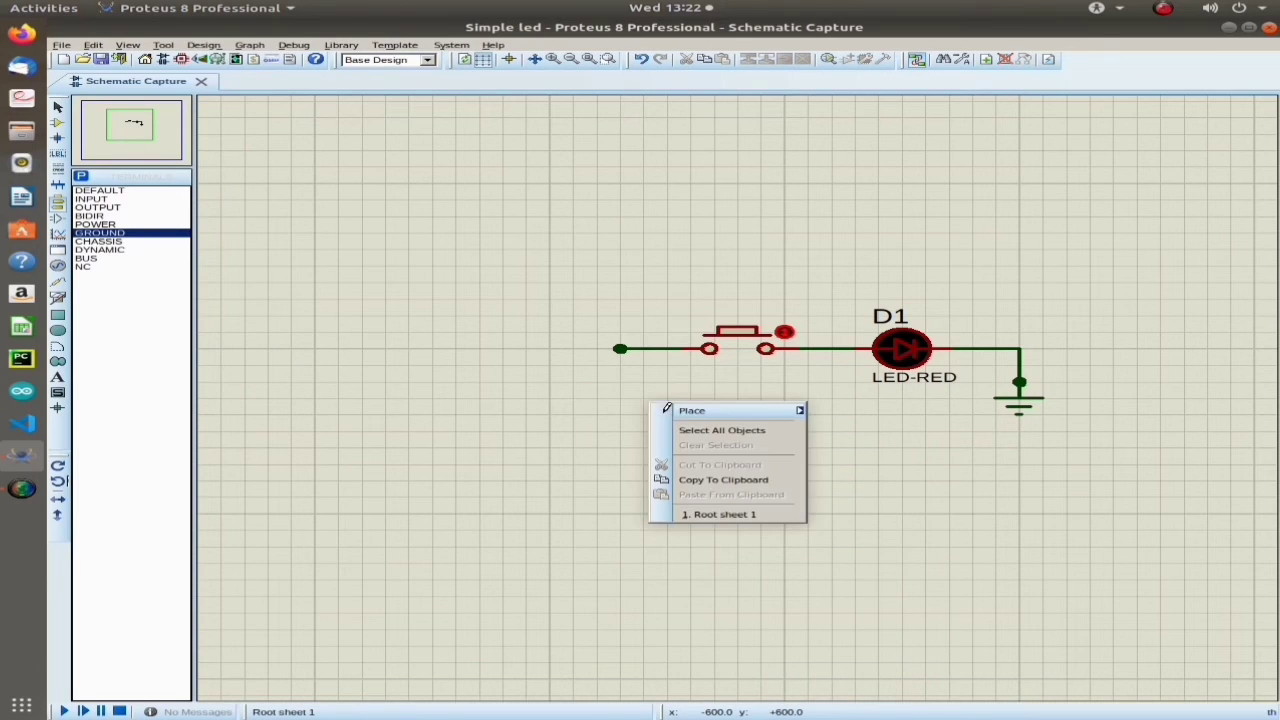
mouse_move(670, 409)
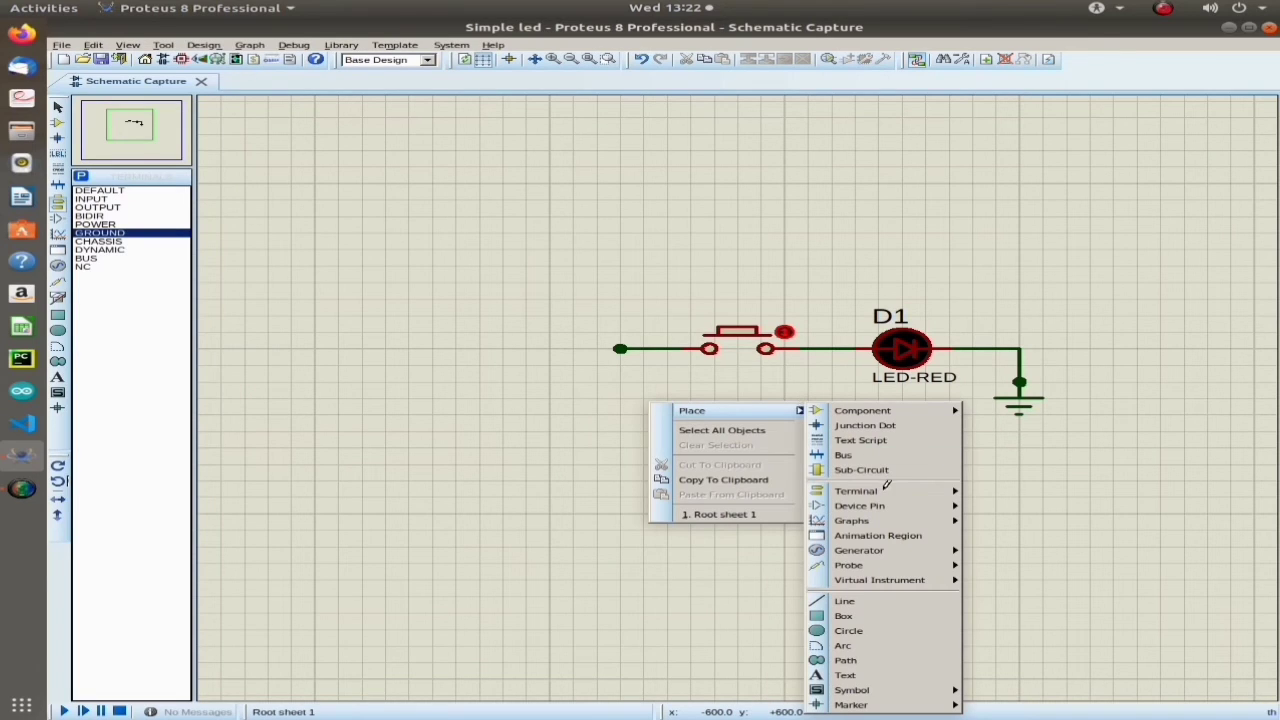
mouse_move(887, 490)
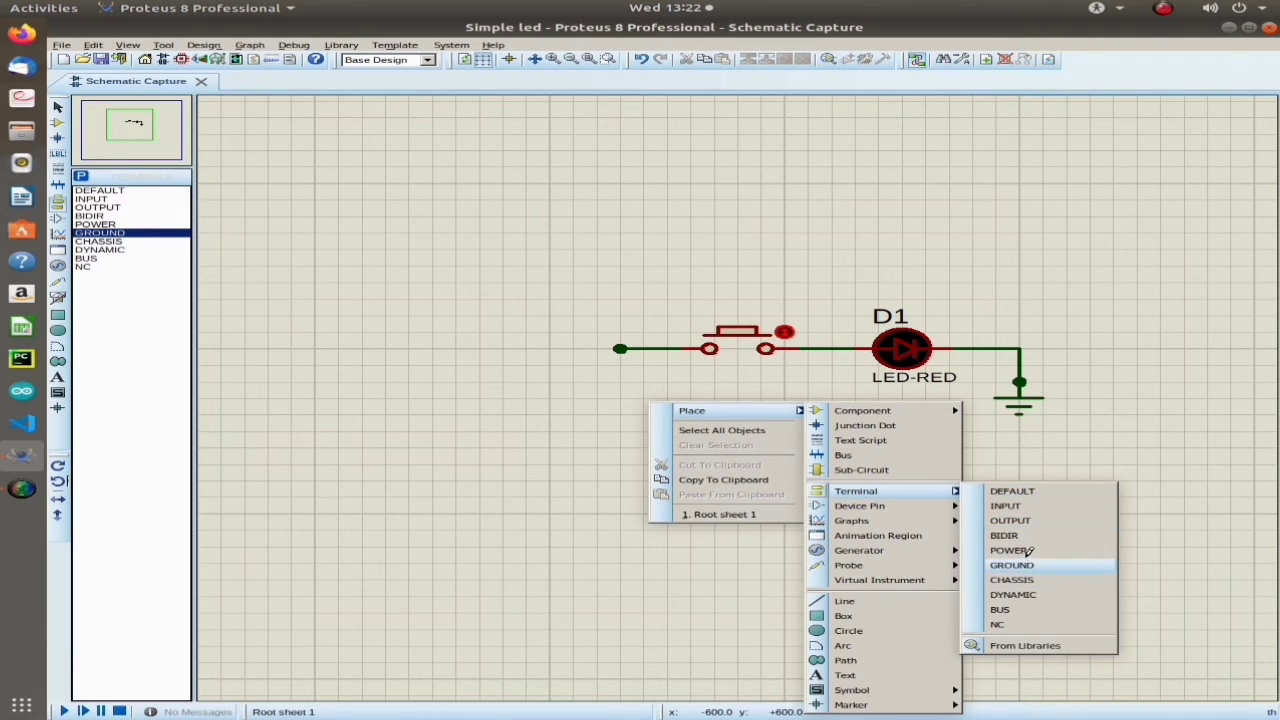
click(1028, 550)
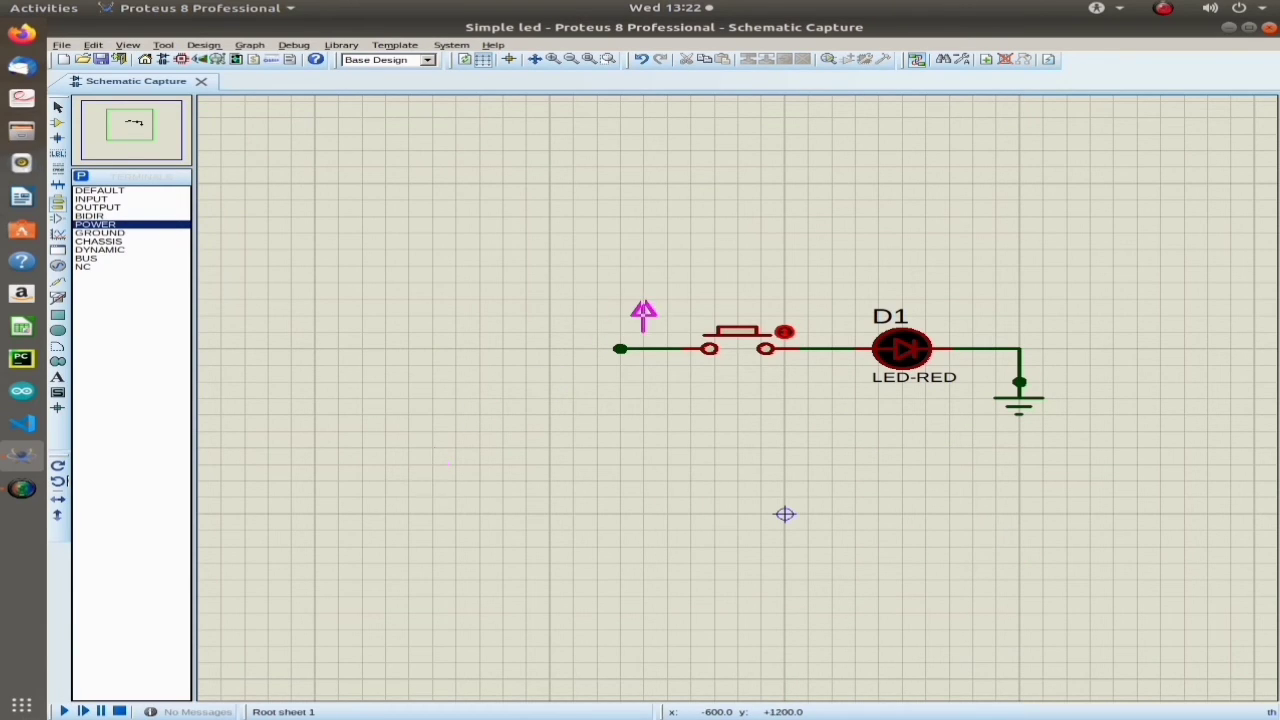
click(620, 347)
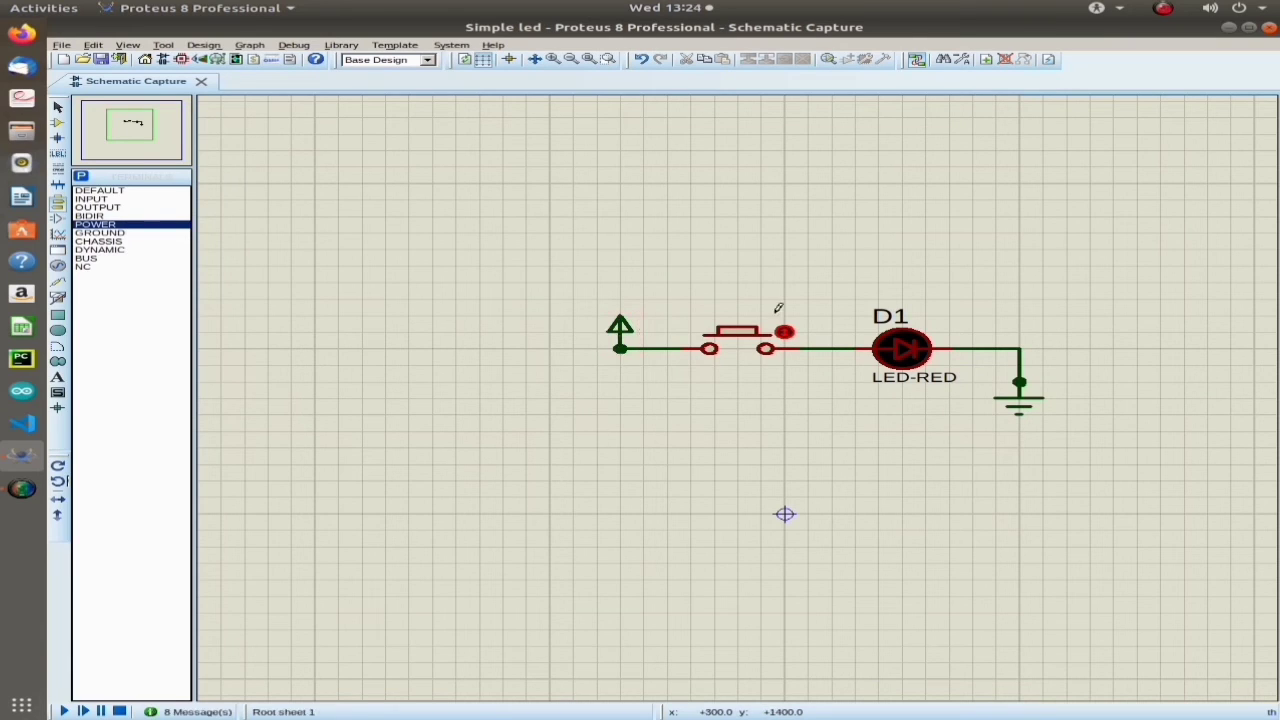
Label the power terminal +5V
click(620, 332)
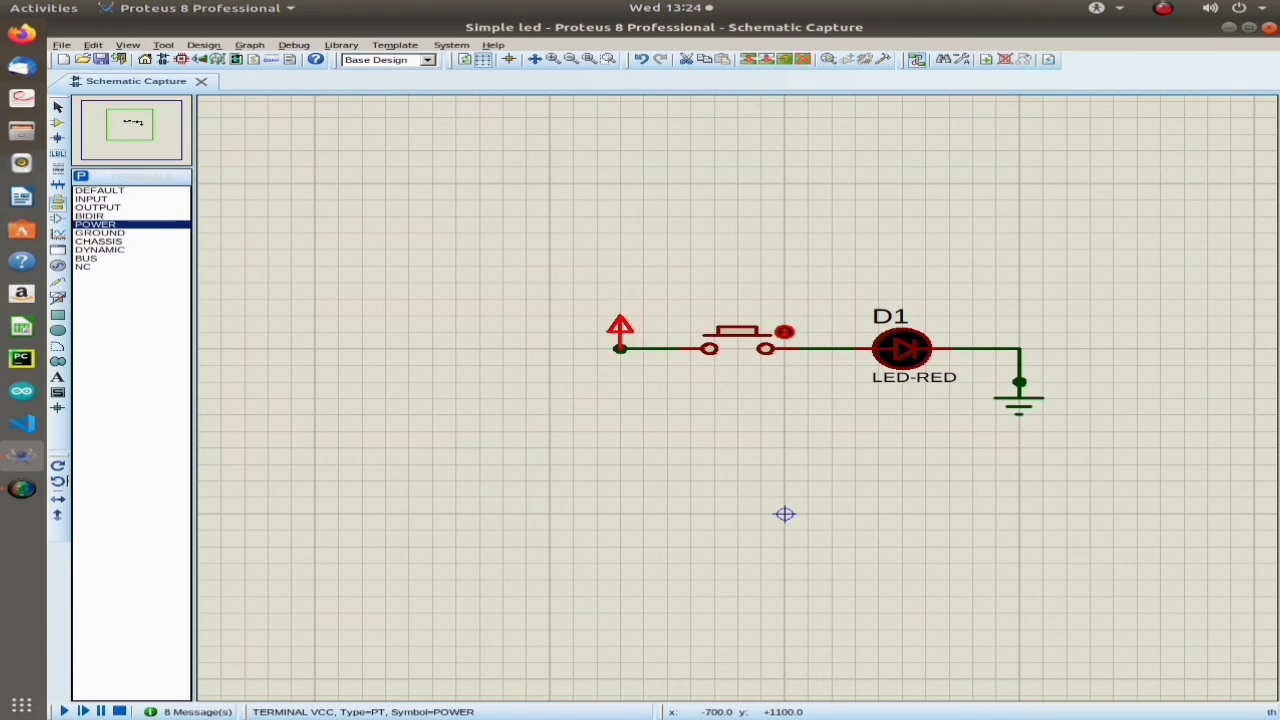
click(620, 338)
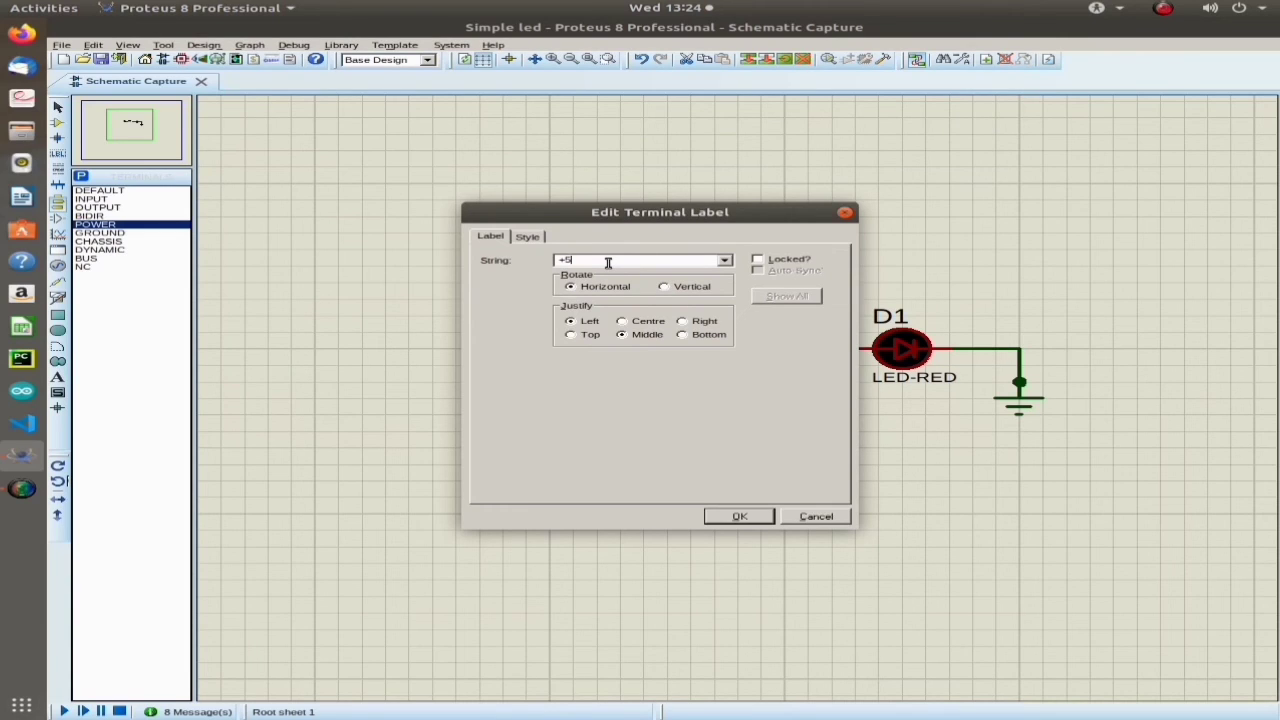
text(V)
click(742, 516)
click(583, 404)
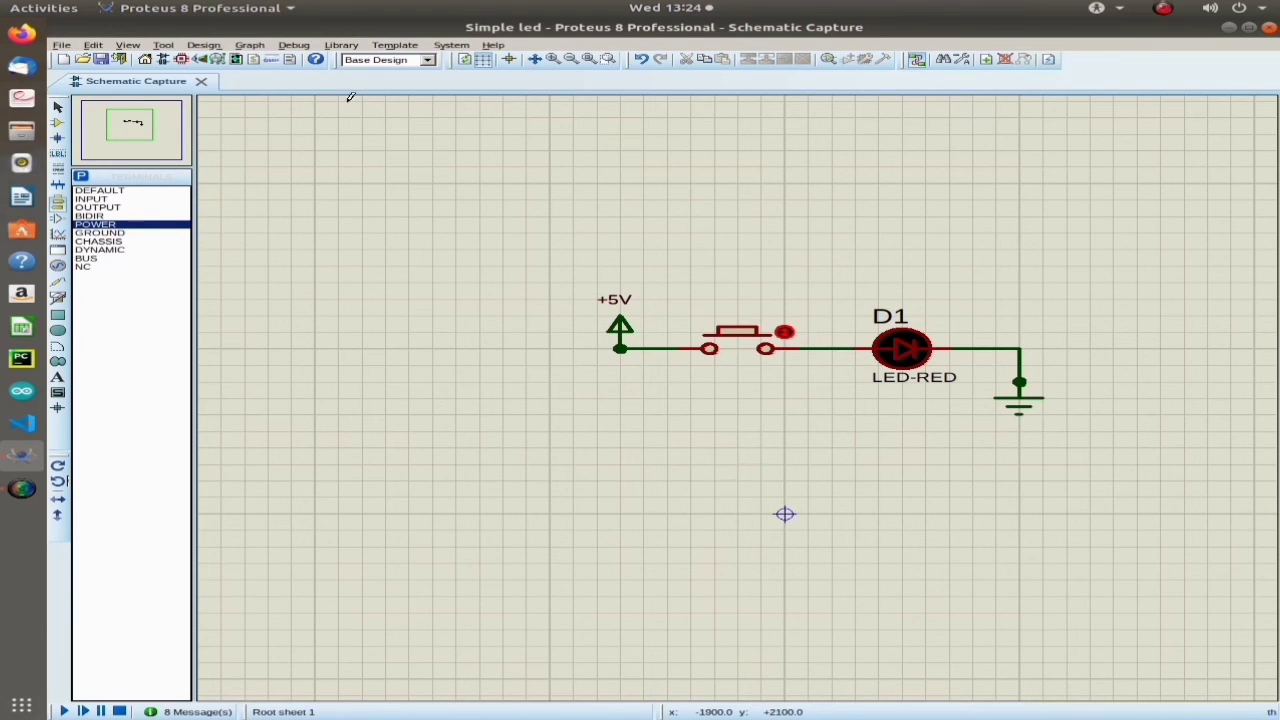
Run the simulation and test the LED by closing the push button and operating its latching toggle
click(293, 46)
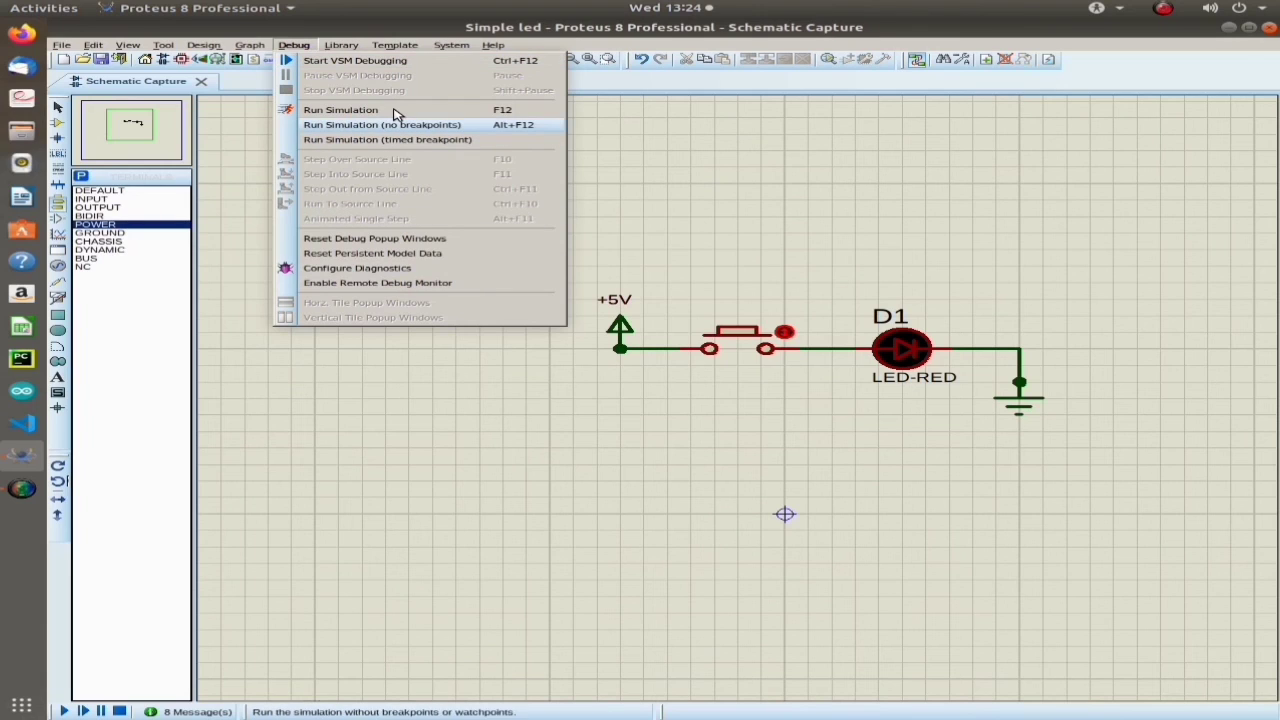
click(395, 109)
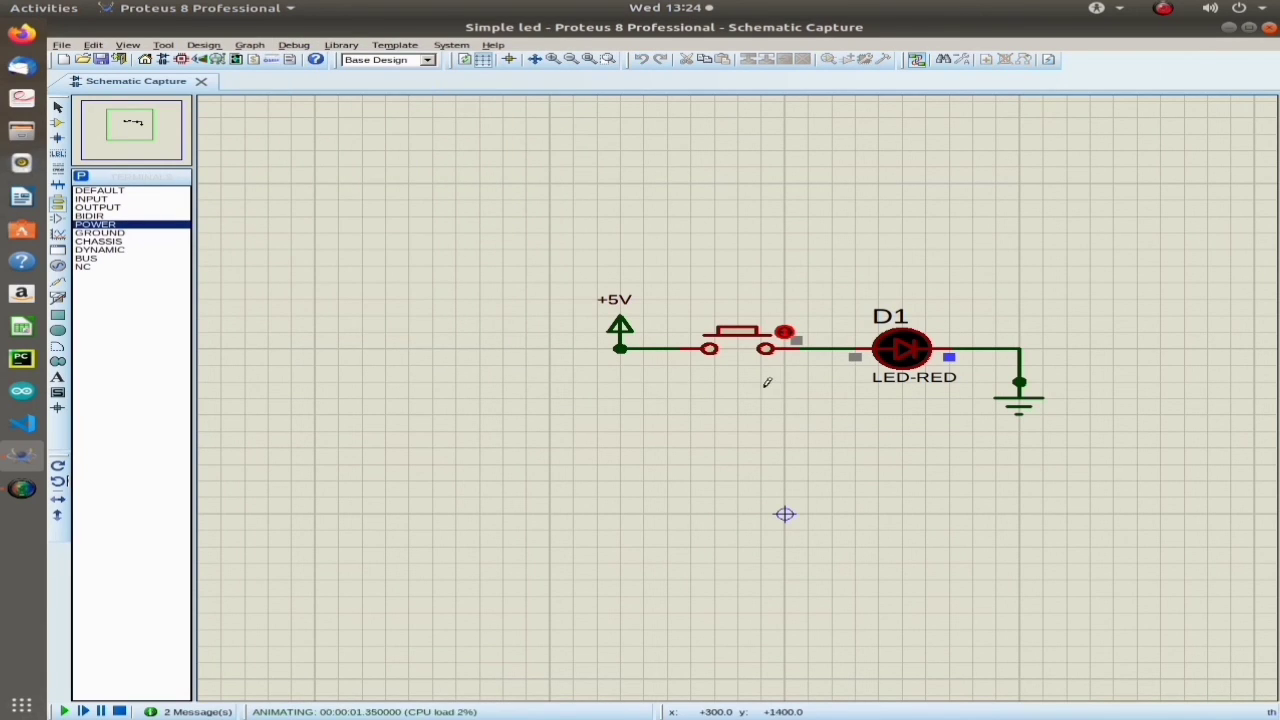
click(738, 343)
click(740, 343)
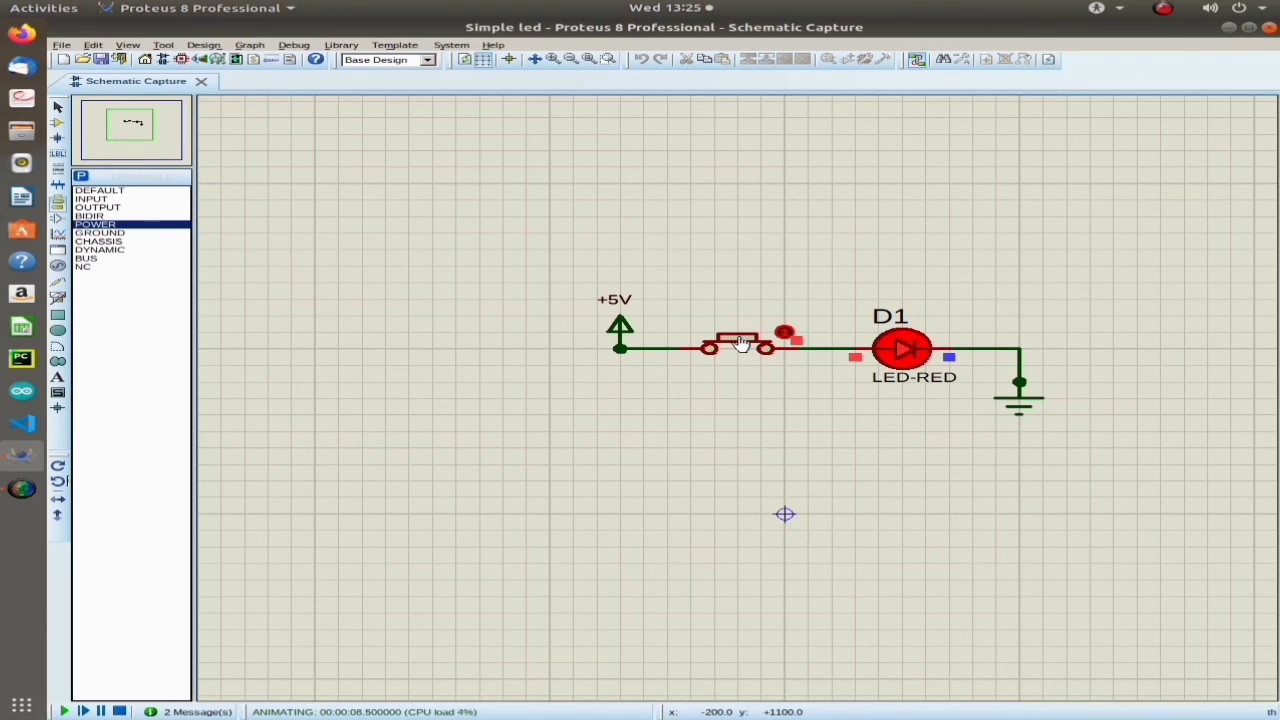
click(786, 331)
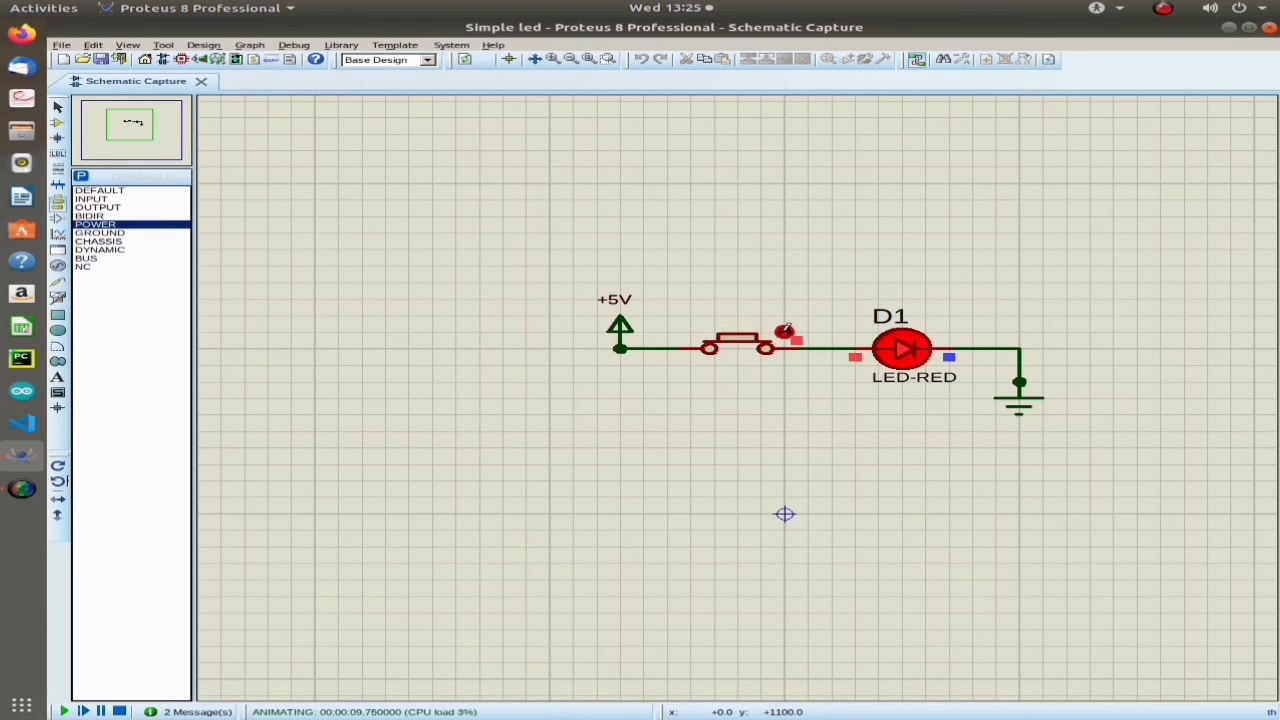